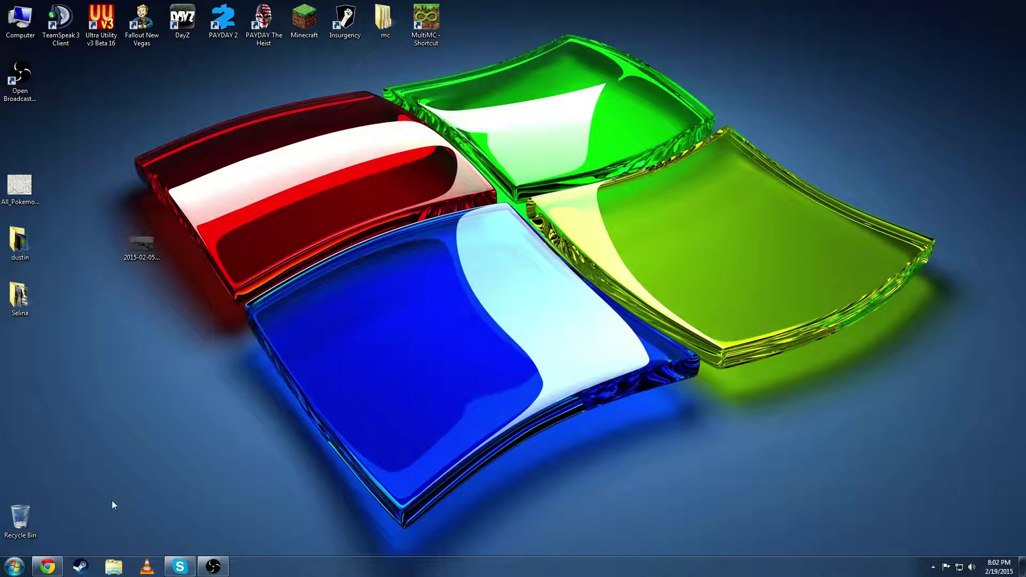
# - Switch to Chrome and download the Windows (32/64-bit) build of MultiMC from multimc.org
pyautogui.click(49, 567)
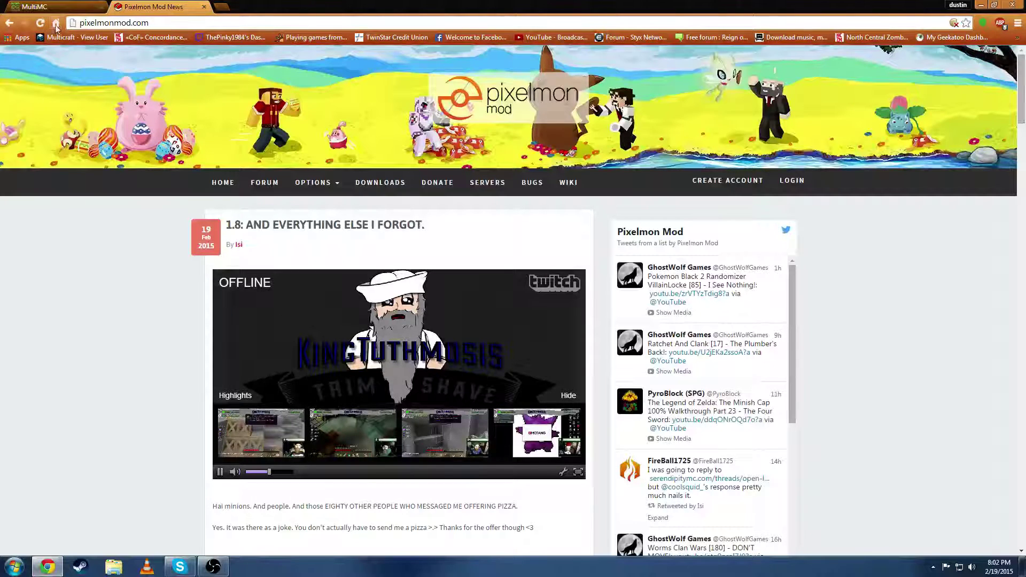
pyautogui.click(59, 9)
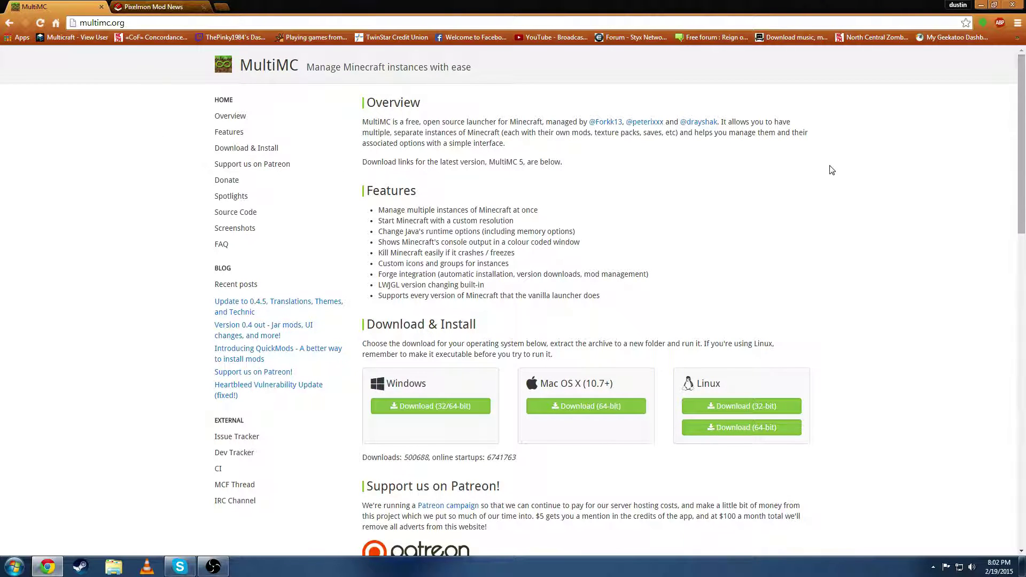
pyautogui.click(440, 411)
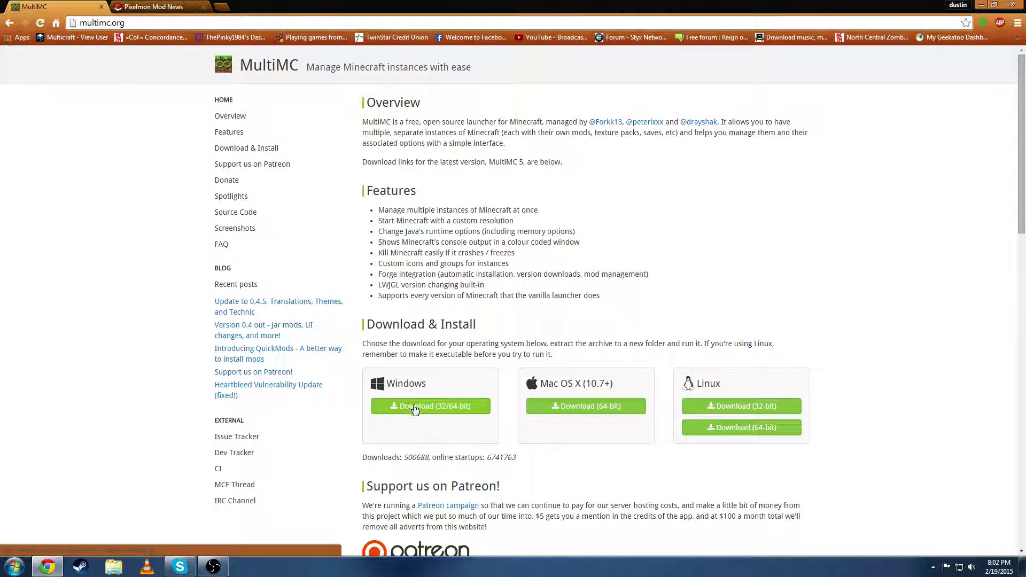
pyautogui.click(414, 408)
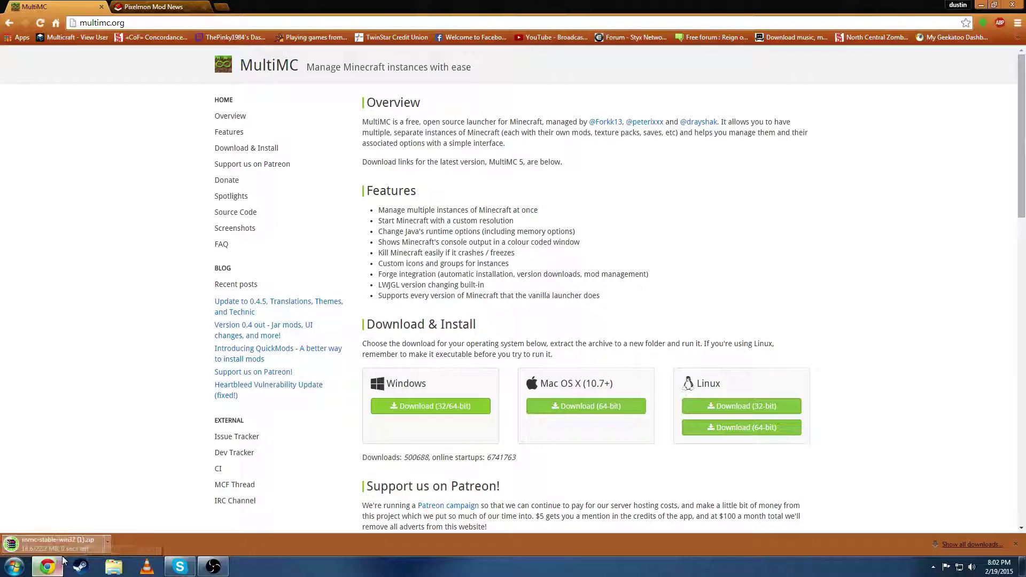
pyautogui.moveTo(62, 559)
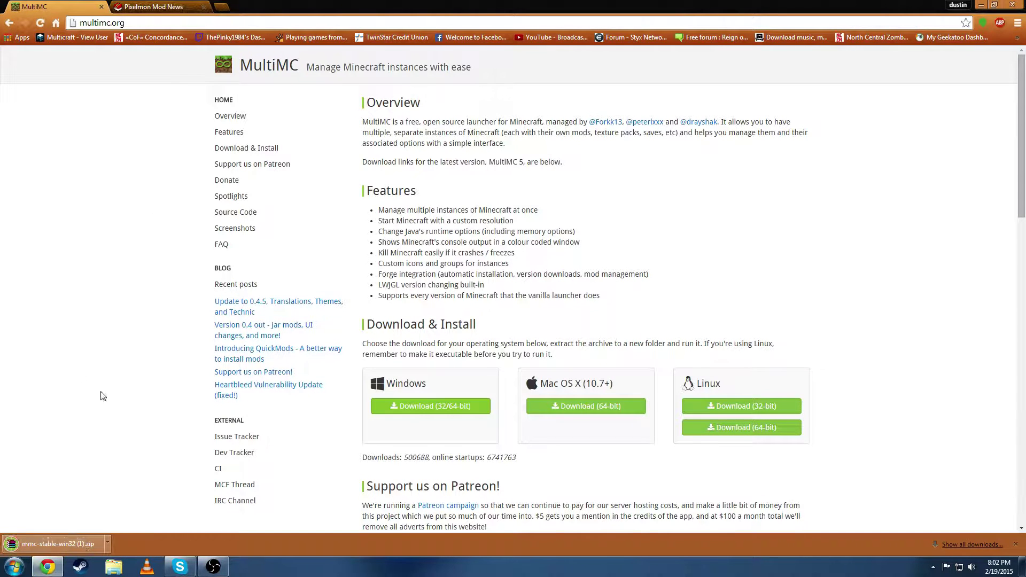
# - Open the downloaded mmc-stable-win32 archive in WinRAR, extract its MultiMC folder to the desktop and close the archive
pyautogui.click(50, 540)
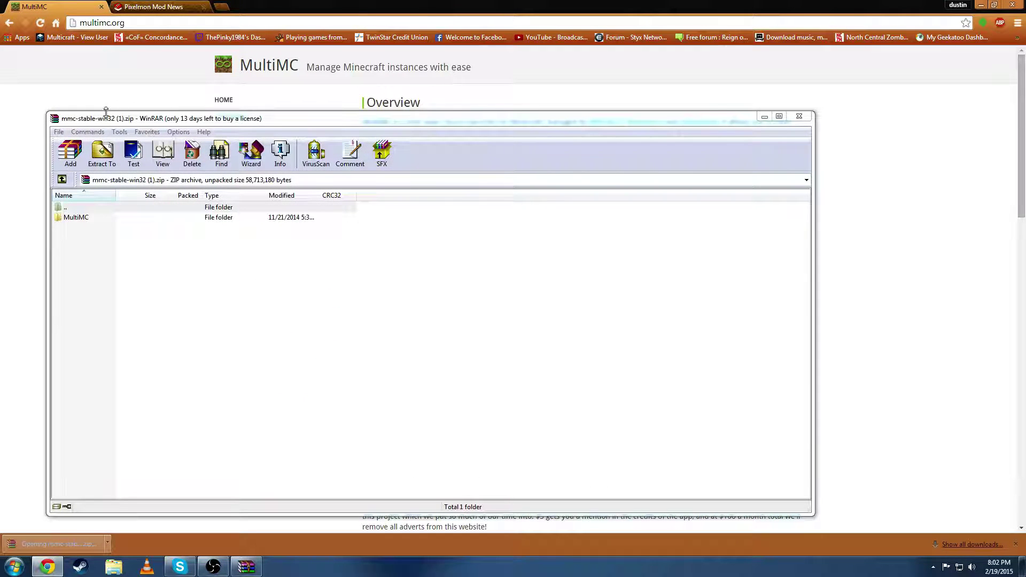
pyautogui.click(982, 6)
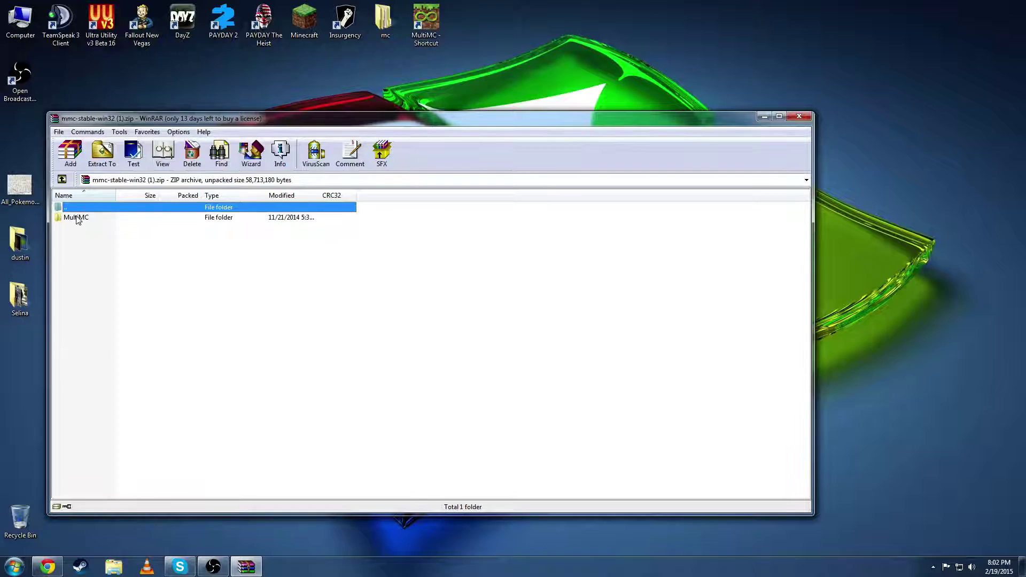
pyautogui.moveTo(77, 220); pyautogui.dragTo(556, 165)
pyautogui.moveTo(609, 79); pyautogui.dragTo(608, 79)
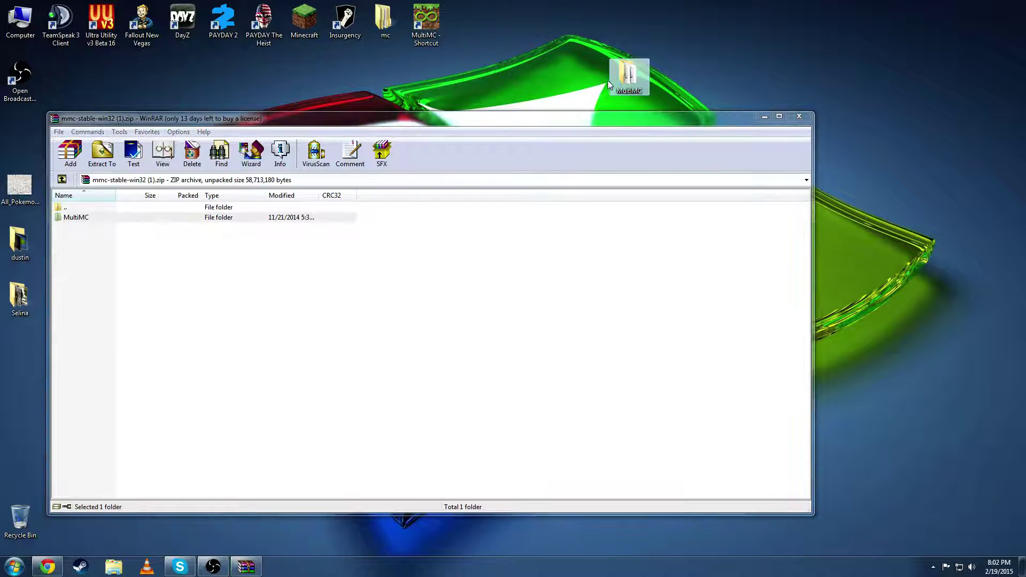
pyautogui.click(799, 116)
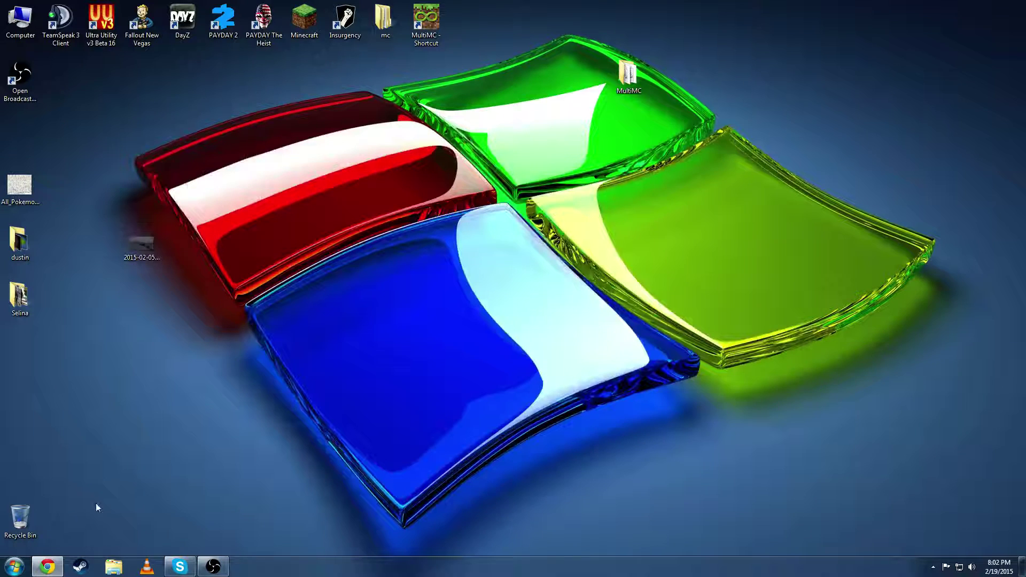
# - Return to Chrome and open the downloads page of the Pixelmon Mod site
pyautogui.click(48, 567)
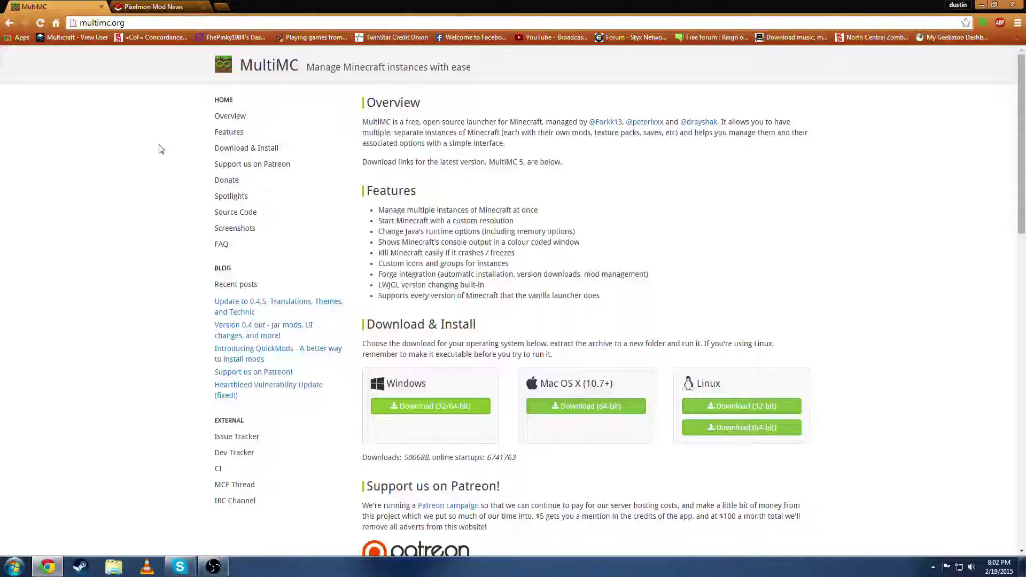
pyautogui.click(148, 8)
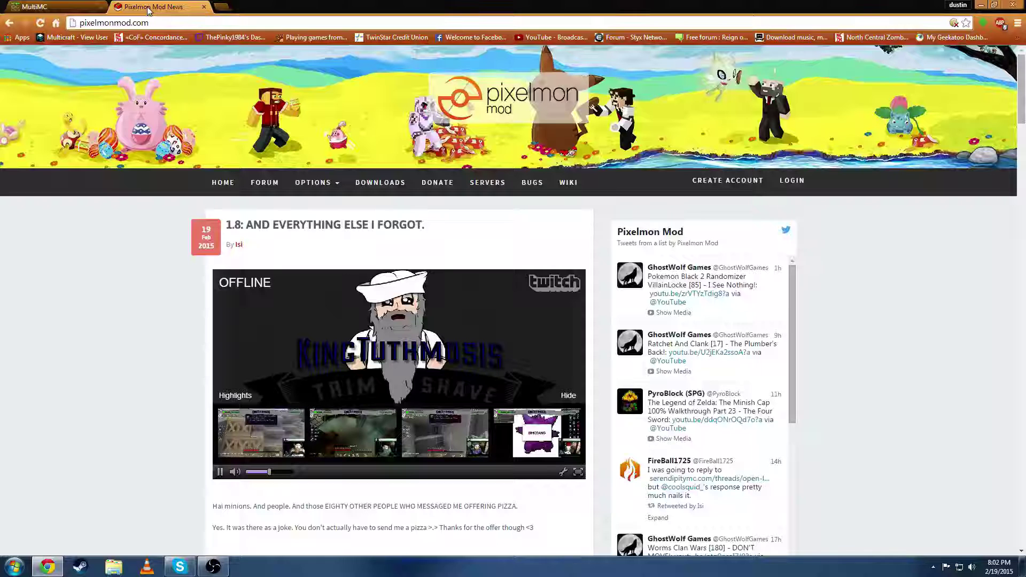
pyautogui.click(380, 183)
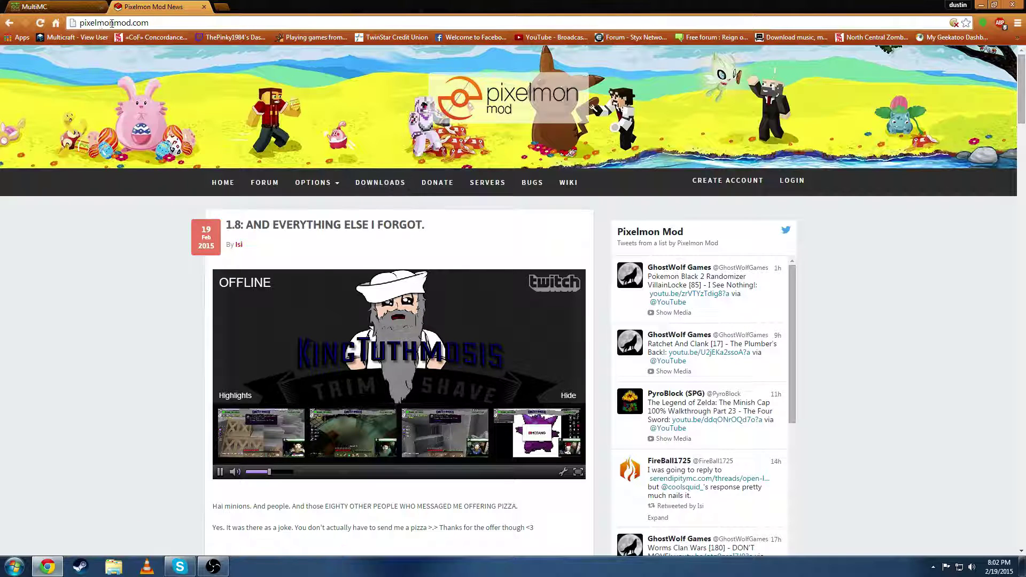
pyautogui.click(389, 186)
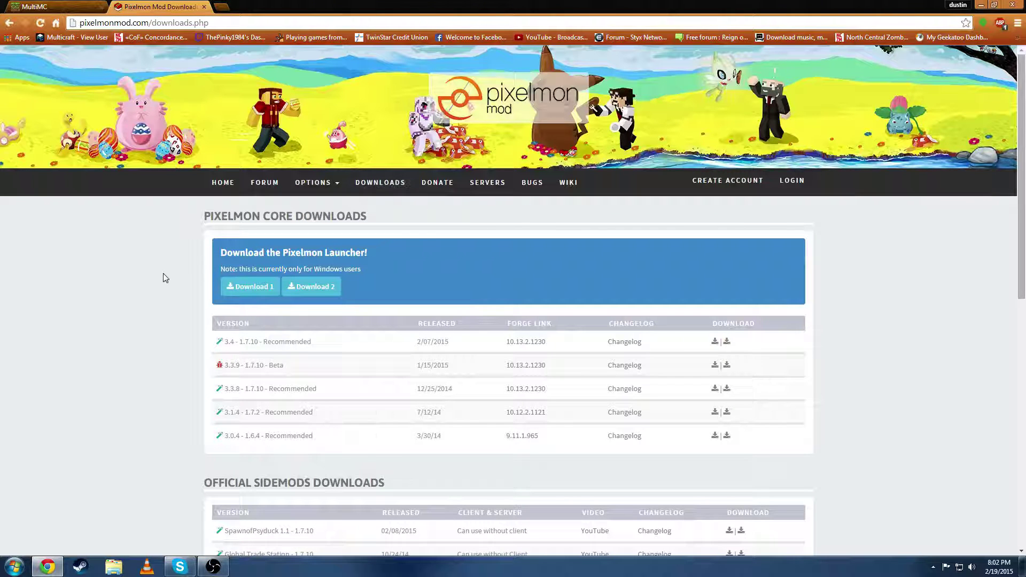
# - Download Pixelmon 3.4 for Minecraft 1.7.10 through MediaFire and keep the flagged jar file
pyautogui.scroll(-1, 182, 288)
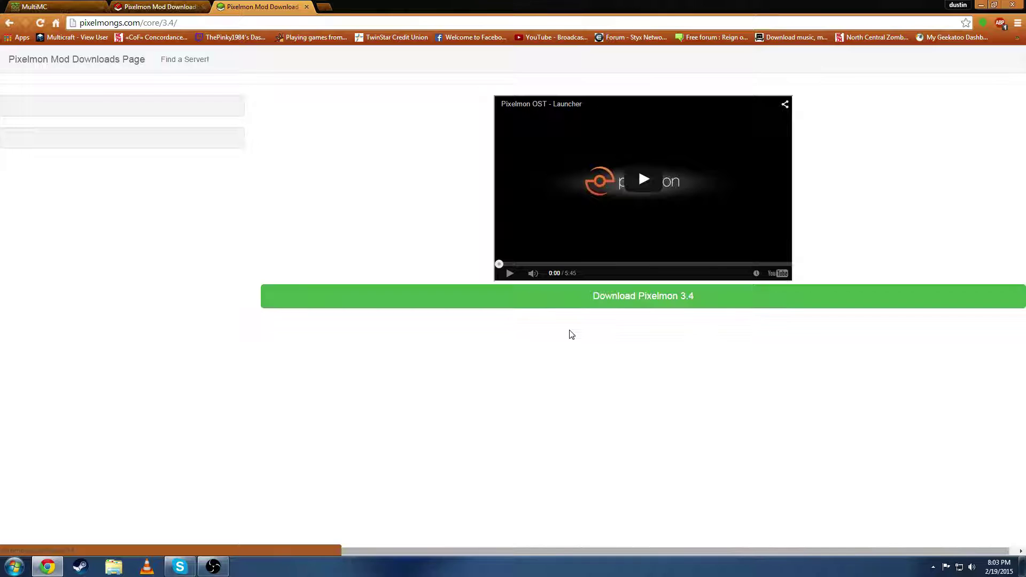
pyautogui.click(619, 297)
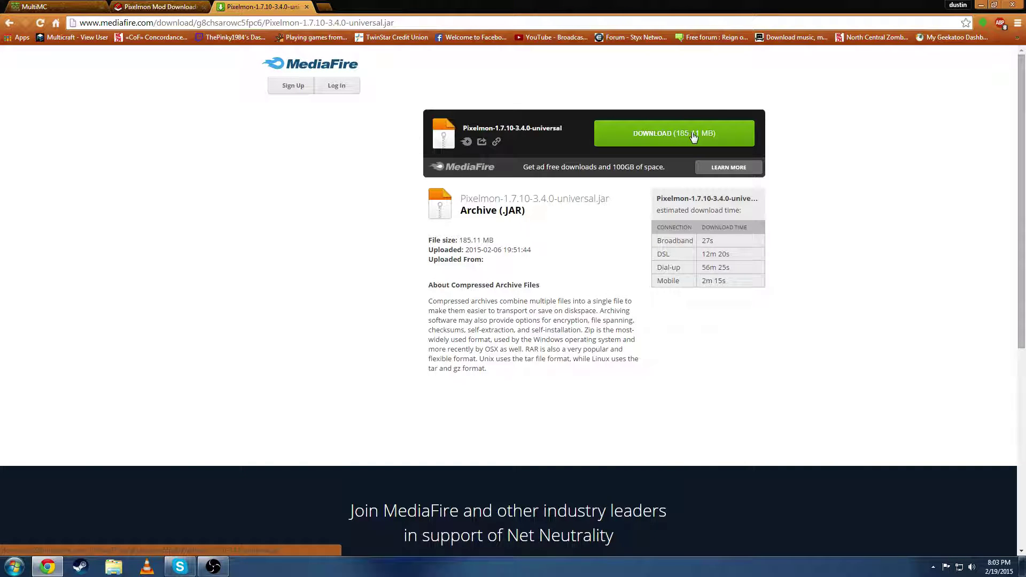
pyautogui.click(693, 137)
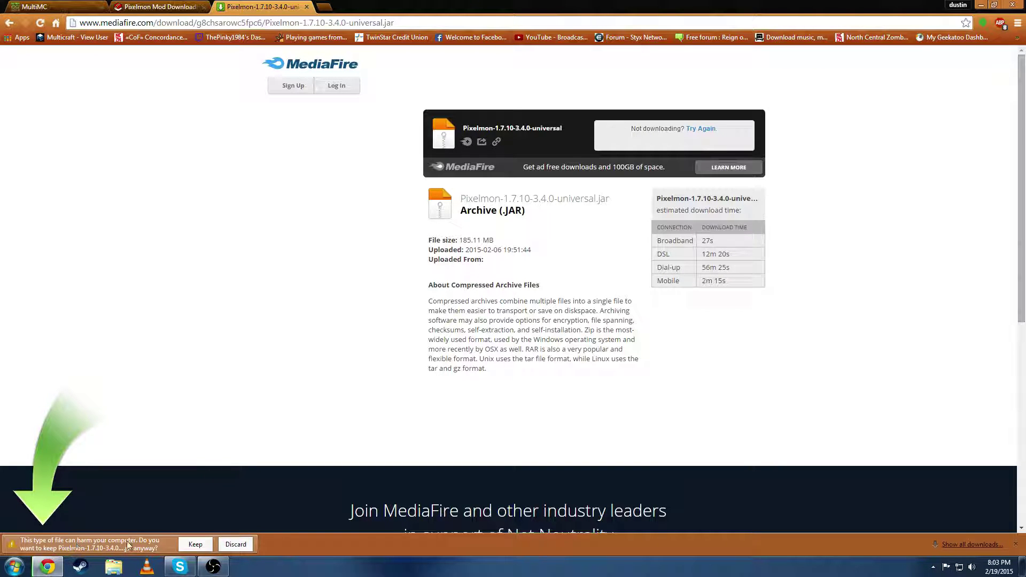
pyautogui.click(195, 545)
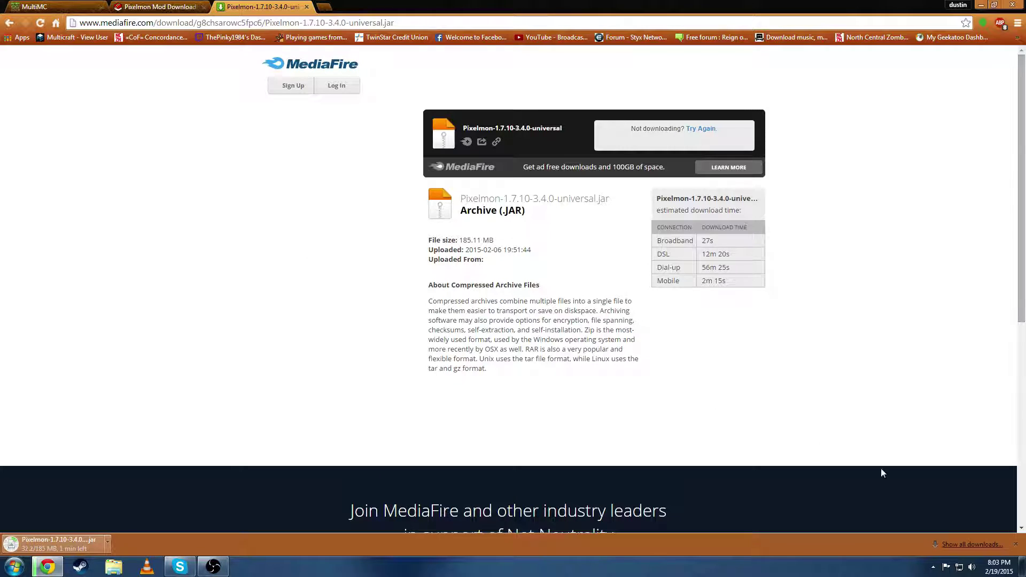
# - Close the MediaFire page and exit Chrome, cancelling the Pixelmon download in progress
pyautogui.click(1016, 545)
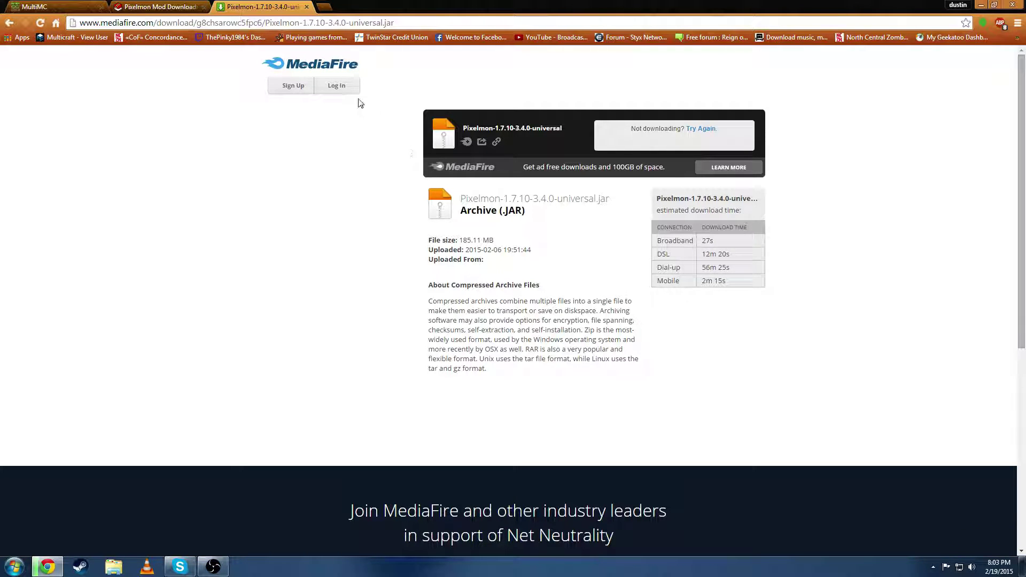
pyautogui.click(307, 7)
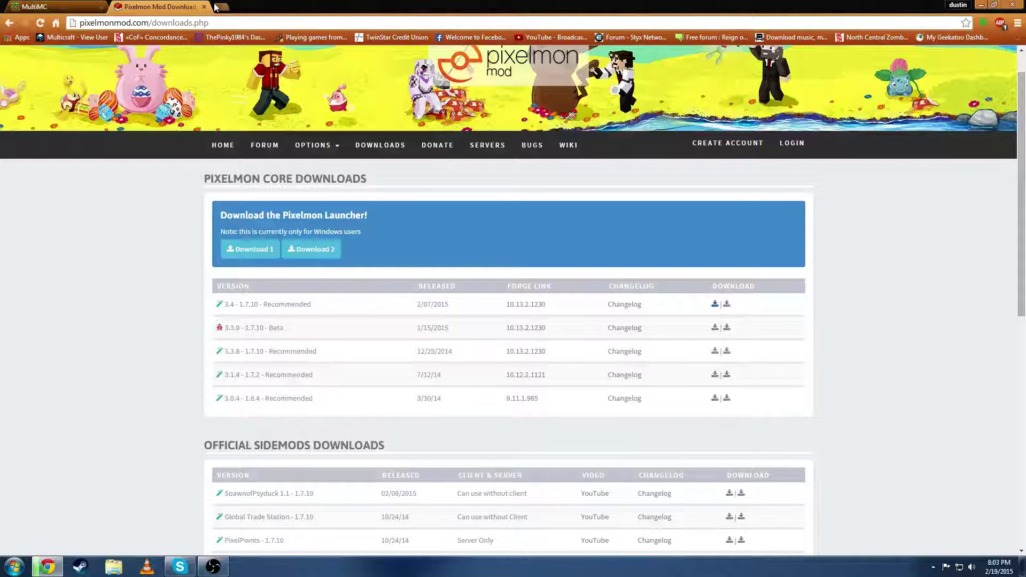
pyautogui.click(1020, 5)
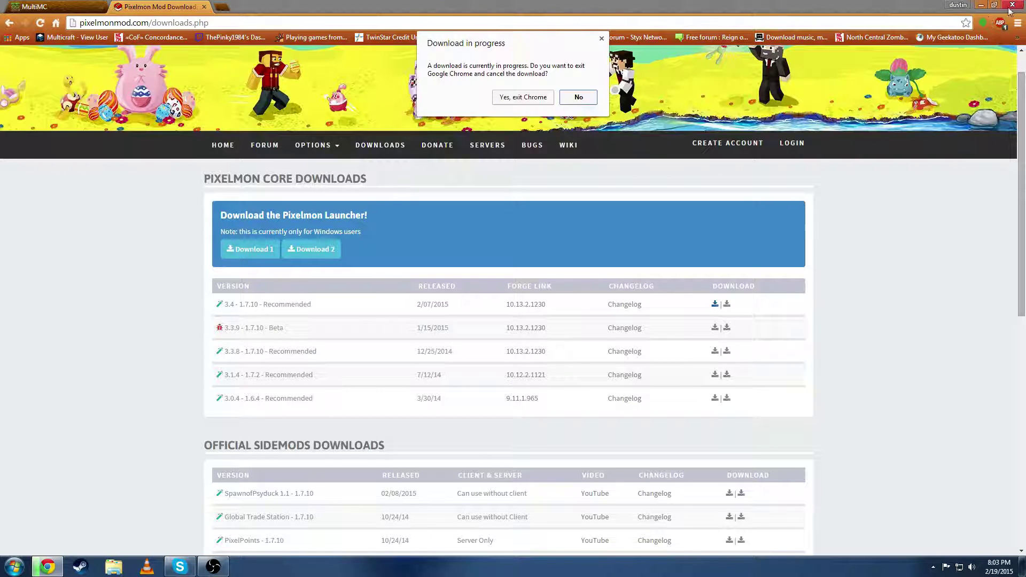
pyautogui.click(522, 99)
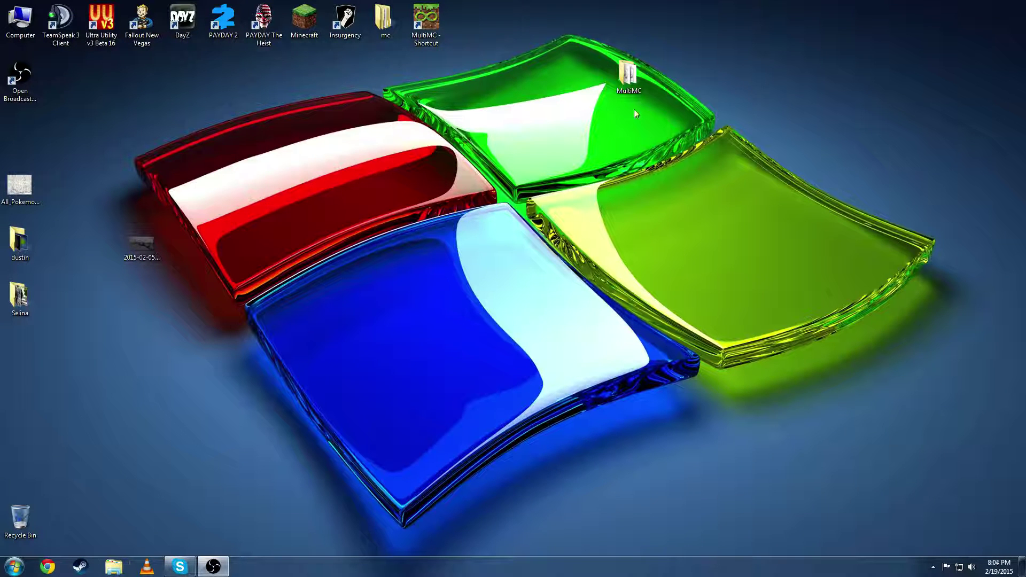
# - Create a desktop shortcut to the MultiMC application in the extracted MultiMC folder, and close the folder
pyautogui.doubleClick(628, 78)
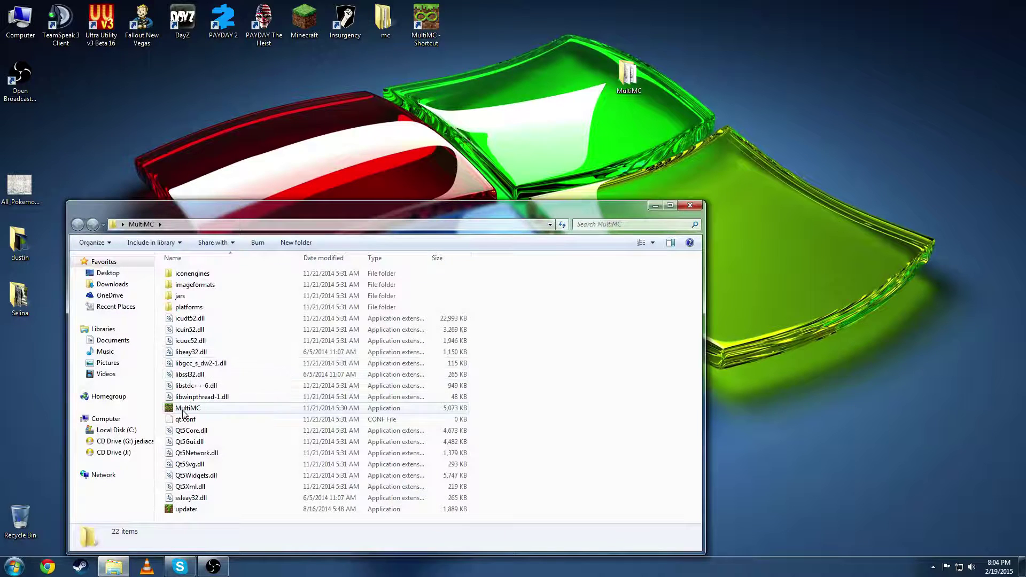
pyautogui.rightClick(183, 412)
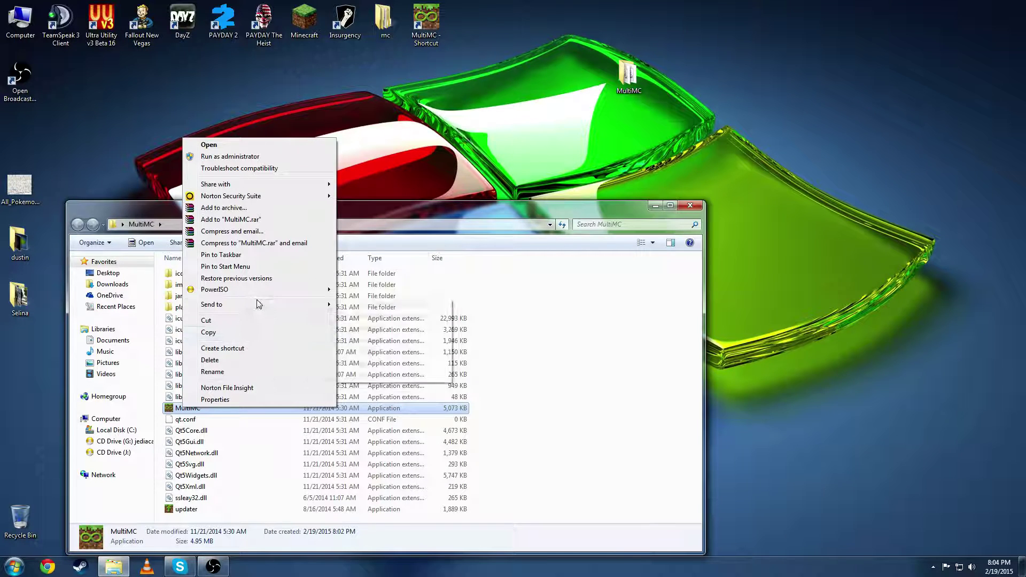
pyautogui.moveTo(259, 305)
pyautogui.click(375, 316)
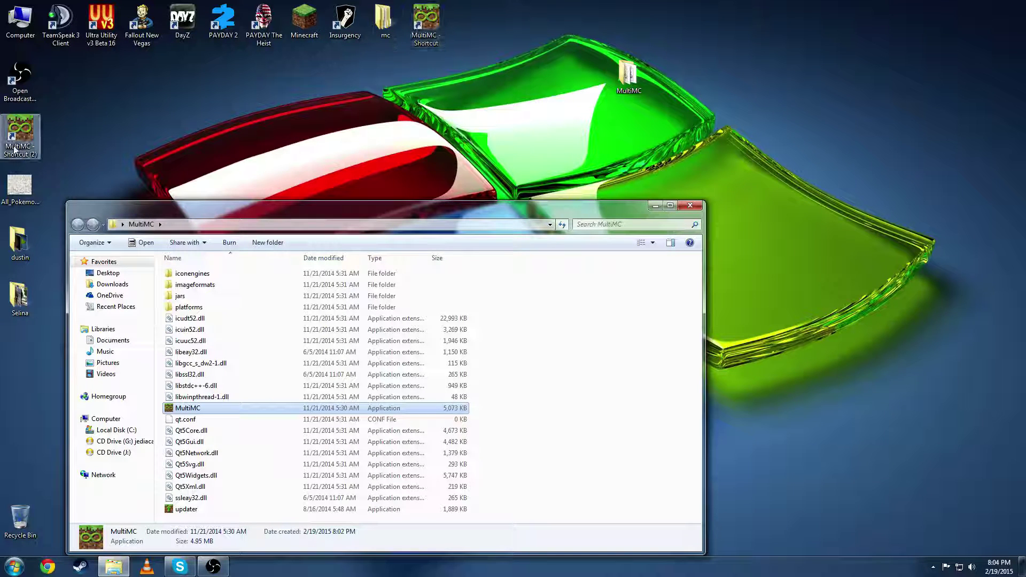
pyautogui.click(690, 205)
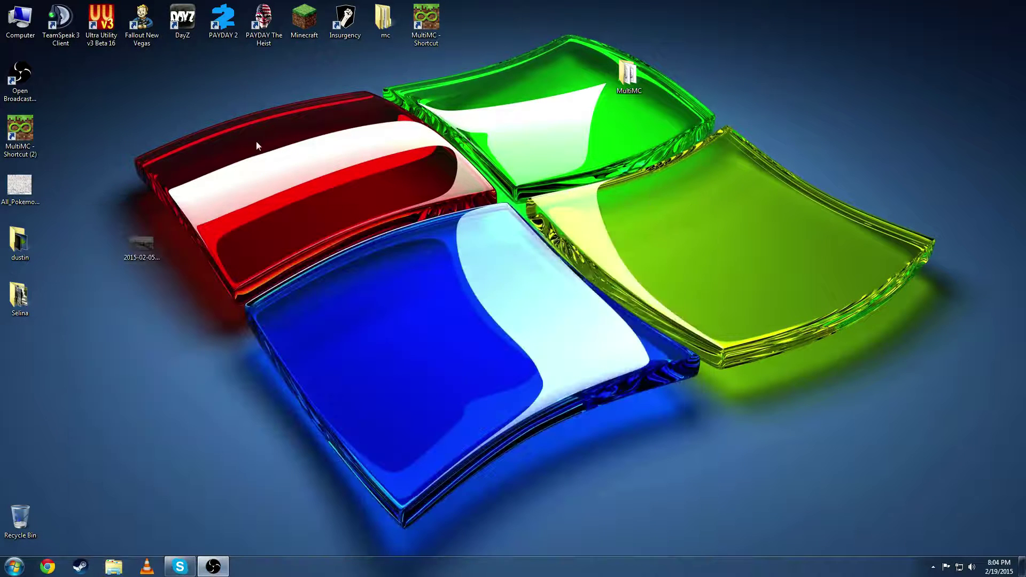
# - Delete the duplicate MultiMC shortcut and the extracted MultiMC folder from the desktop
pyautogui.rightClick(31, 127)
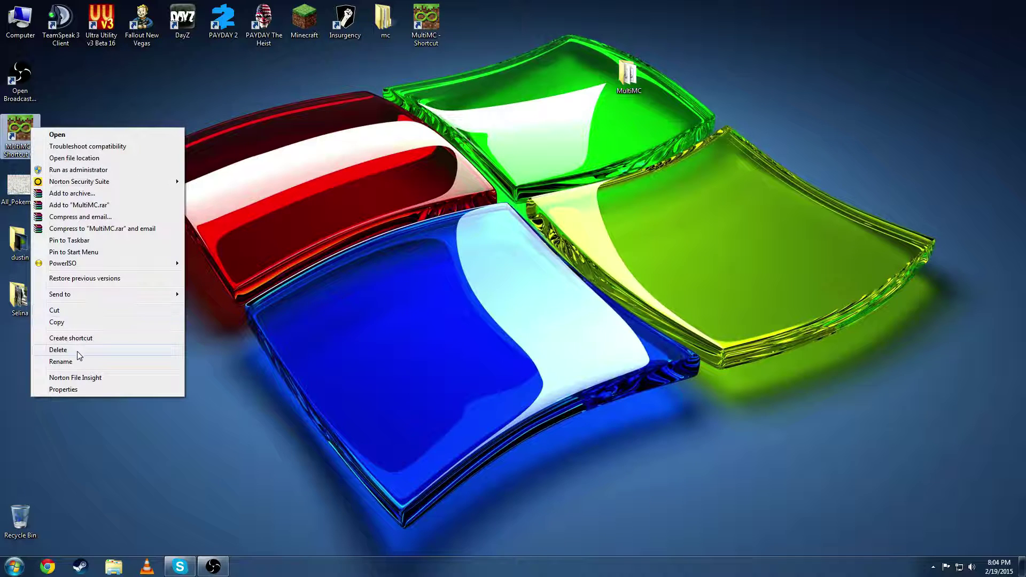
pyautogui.click(58, 351)
pyautogui.click(556, 331)
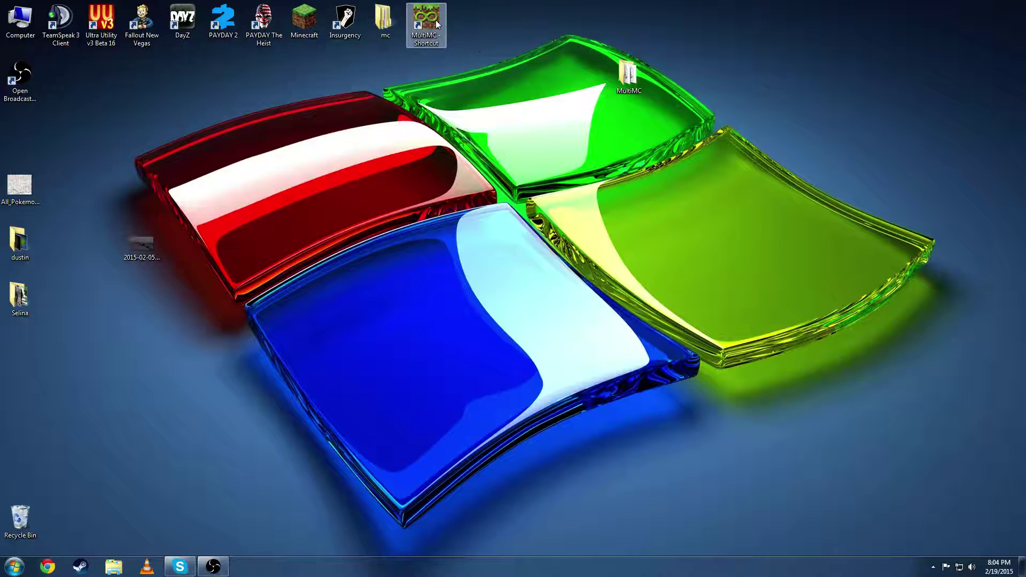
pyautogui.rightClick(639, 80)
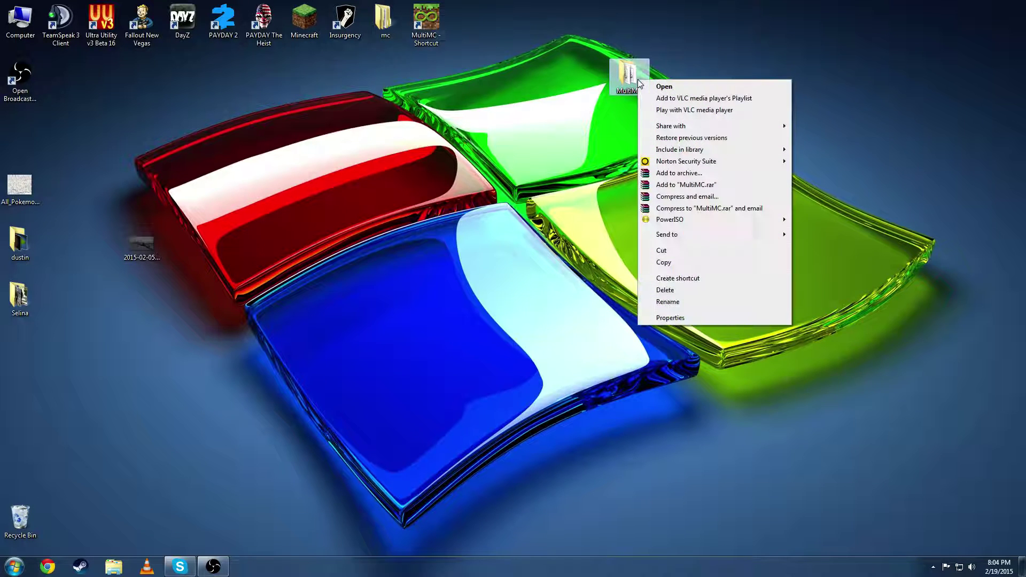
pyautogui.click(667, 291)
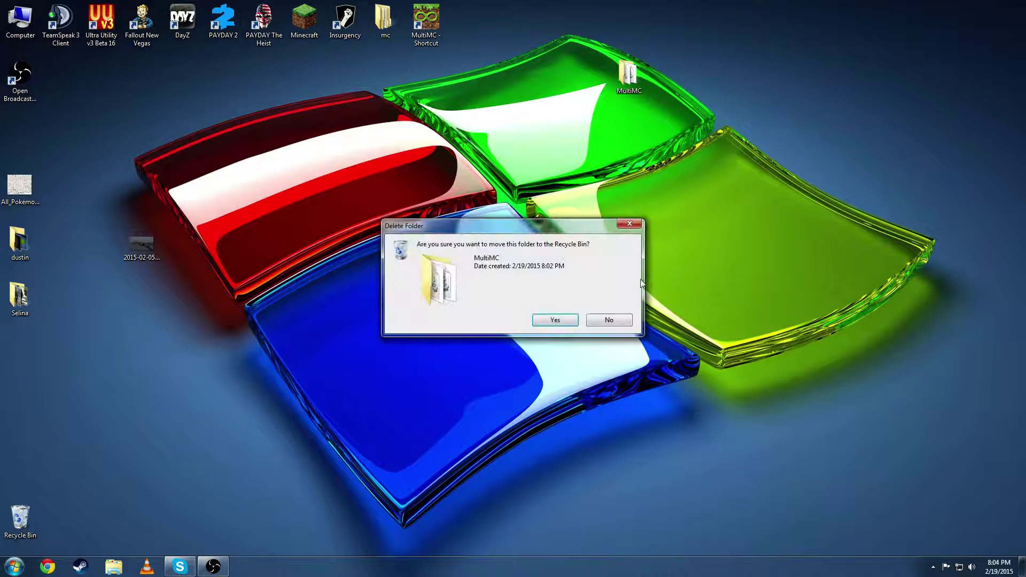
pyautogui.click(553, 324)
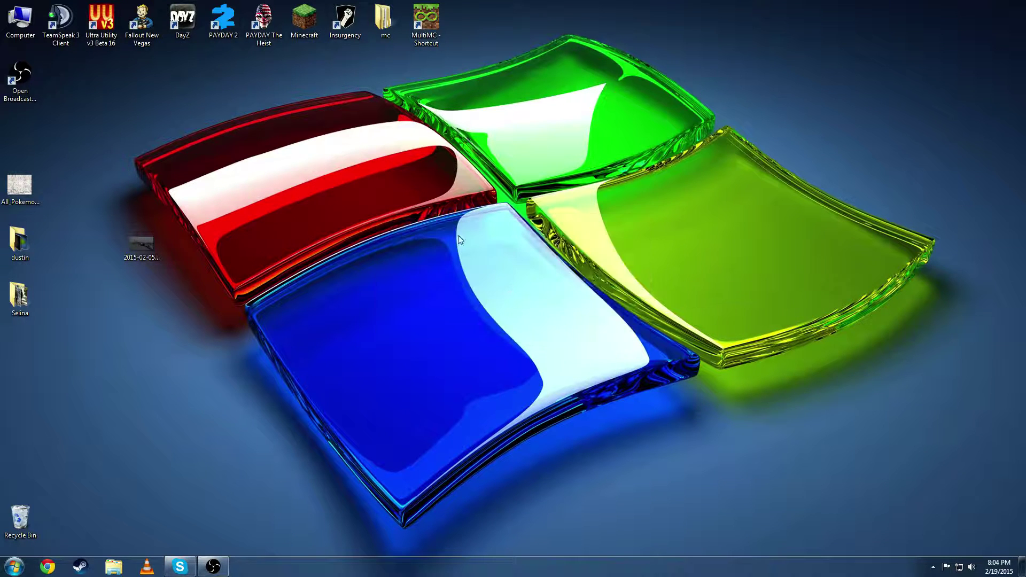
# - Launch MultiMC from its desktop shortcut and create an instance named "test" with Minecraft version 1.7.10
pyautogui.click(431, 21)
pyautogui.doubleClick(428, 15)
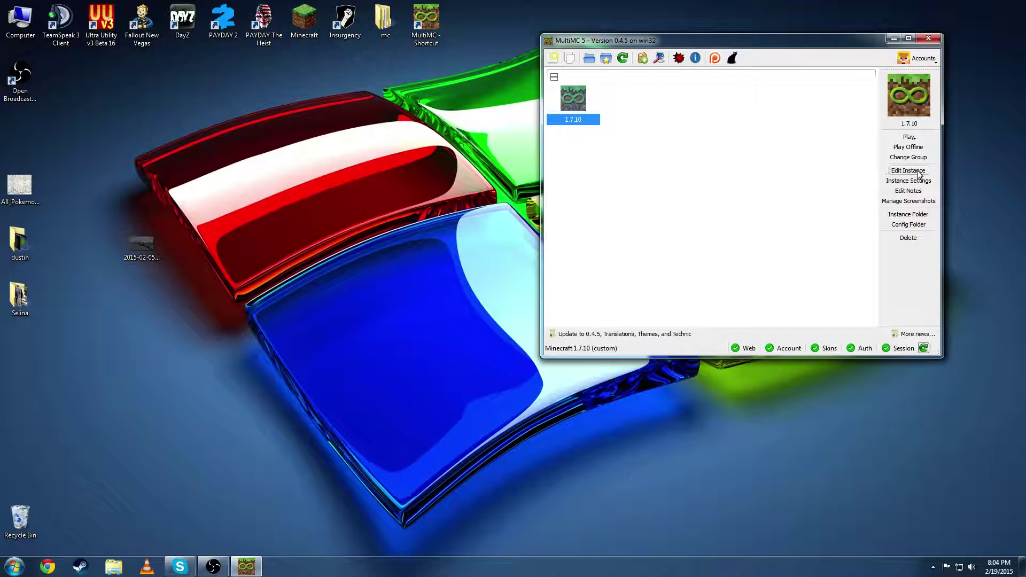
pyautogui.click(555, 59)
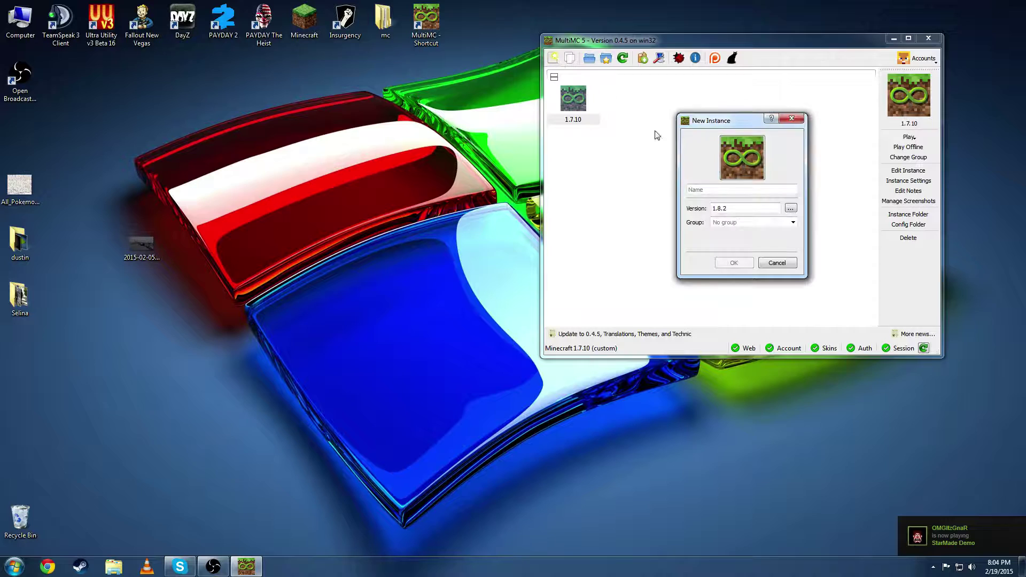
pyautogui.click(792, 209)
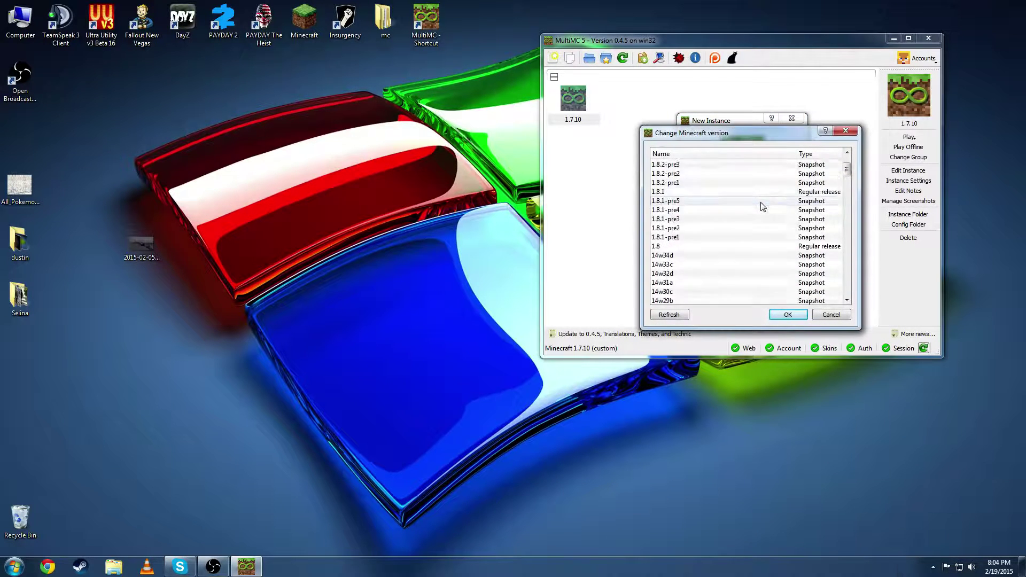
pyautogui.scroll(-5, 763, 207)
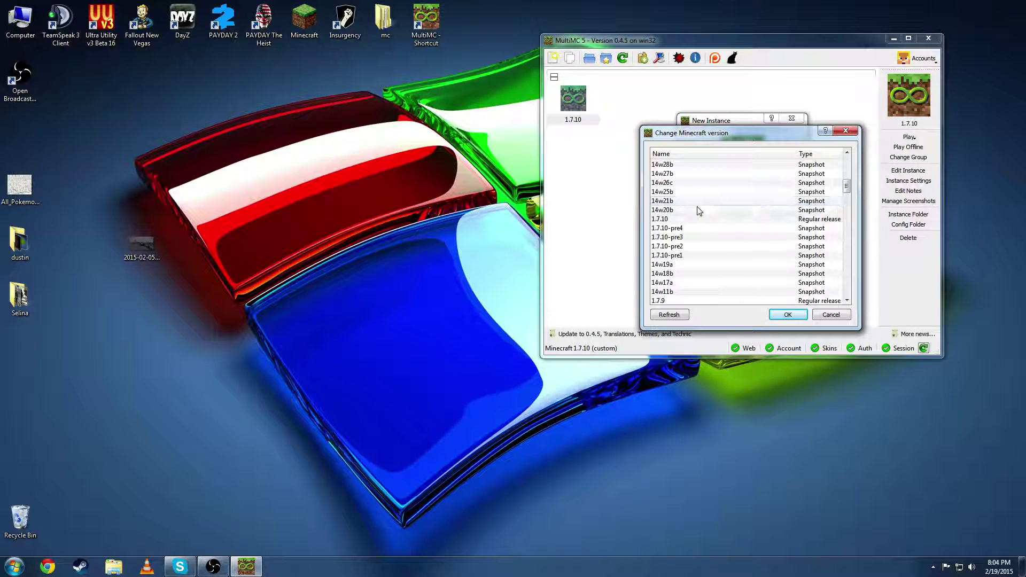
pyautogui.click(805, 221)
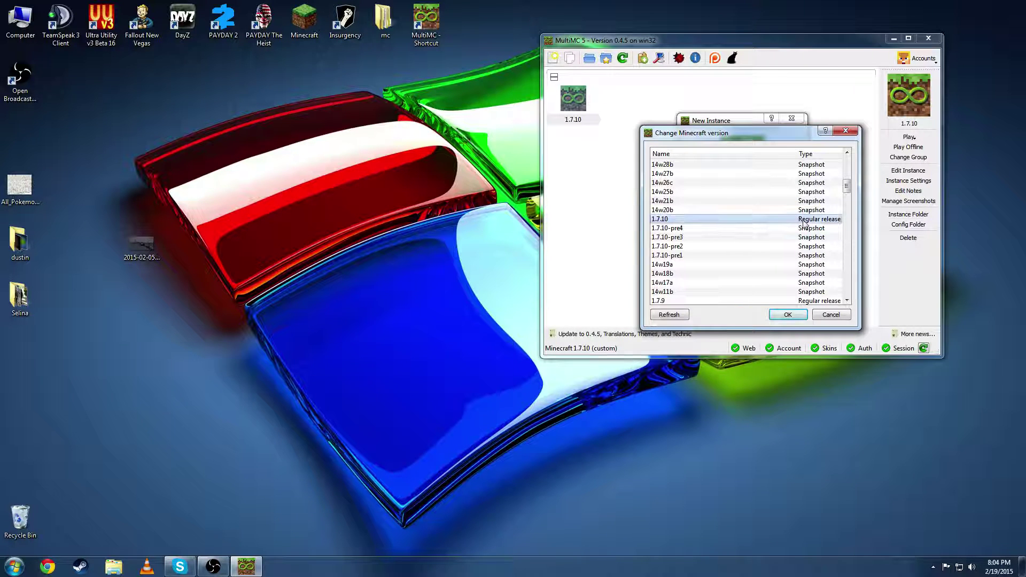
pyautogui.click(788, 315)
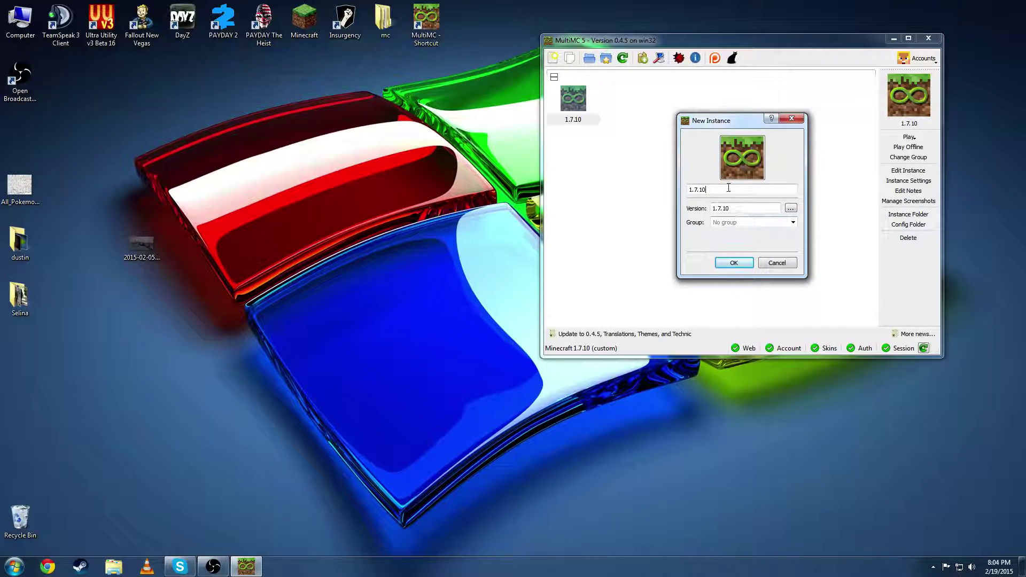
pyautogui.moveTo(729, 188); pyautogui.dragTo(661, 193)
pyautogui.write('test')
pyautogui.click(725, 263)
# - Install Forge 10.13.2.1307 for Minecraft 1.7.10 in the test instance
pyautogui.click(631, 99)
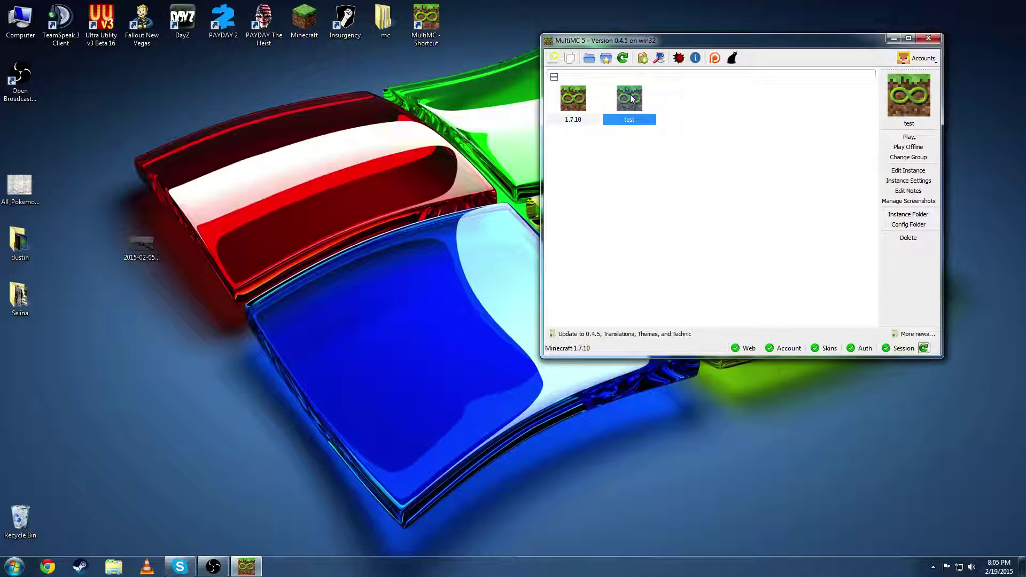
pyautogui.click(908, 170)
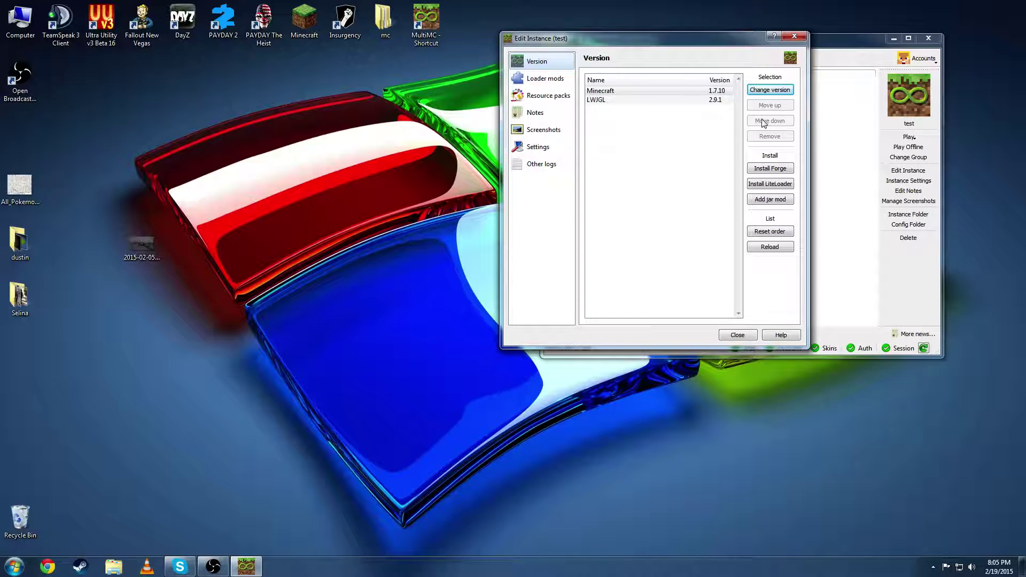
pyautogui.click(774, 169)
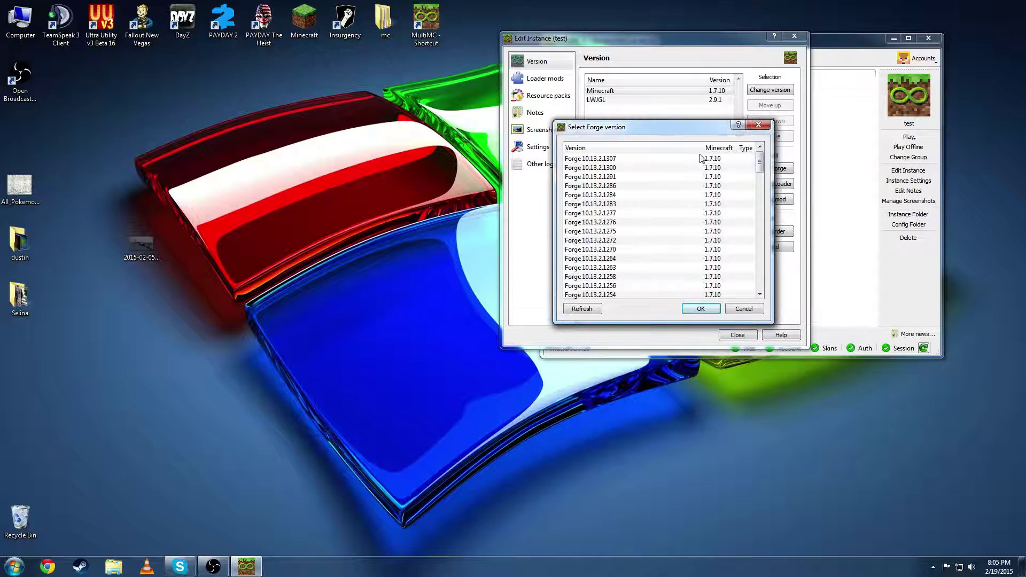
pyautogui.click(695, 159)
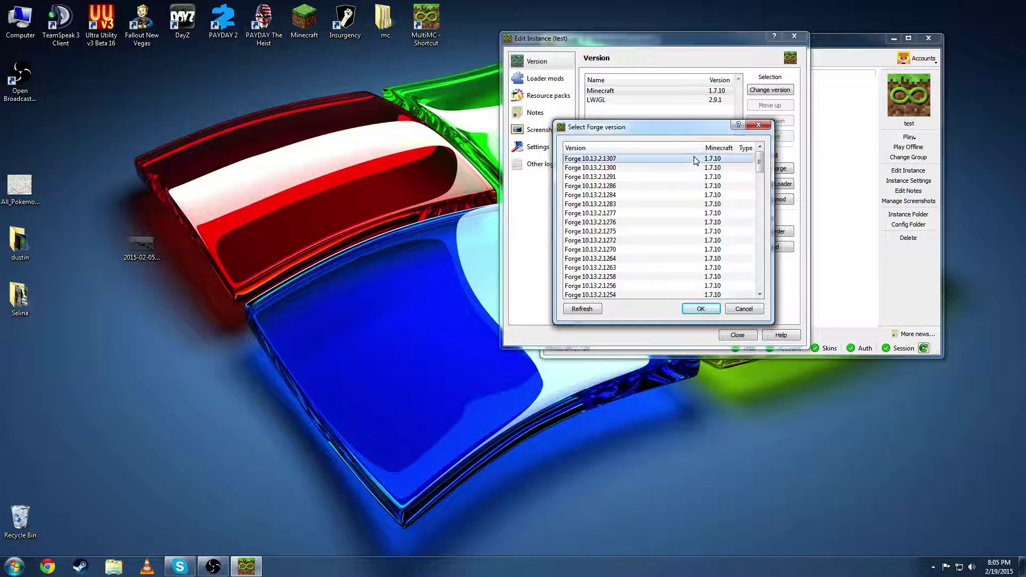
pyautogui.click(700, 309)
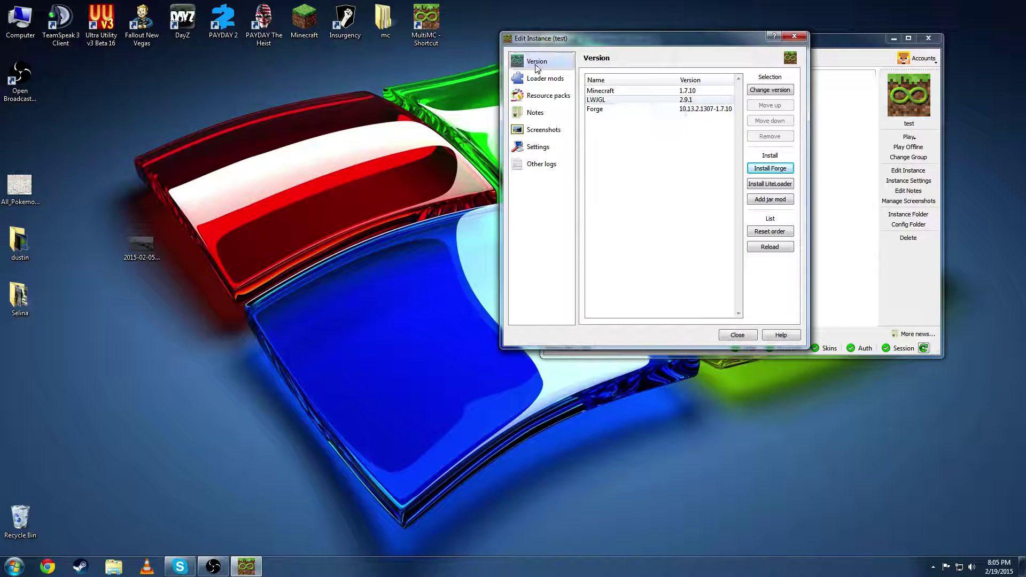
# - Add Pixelmon-1.7.10-3.4.0-universal from the Downloads folder as a loader mod of the test instance, and close the instance editor
pyautogui.click(545, 84)
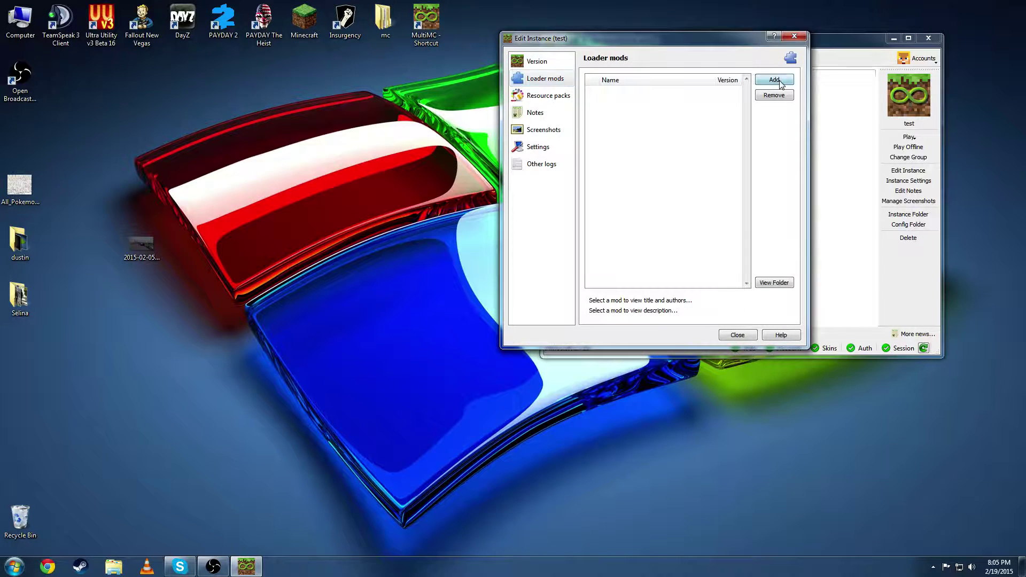
pyautogui.click(775, 81)
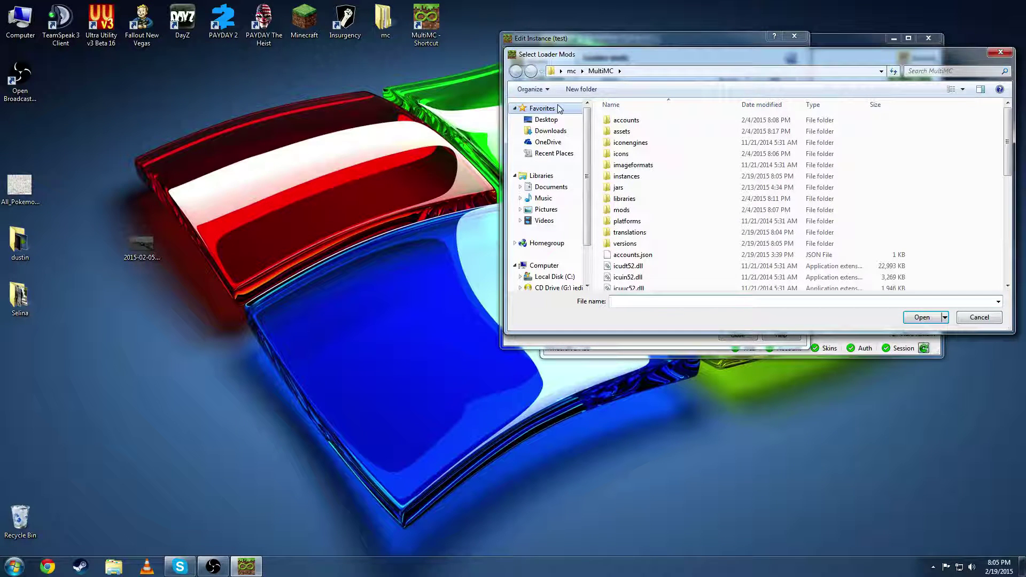
pyautogui.click(549, 132)
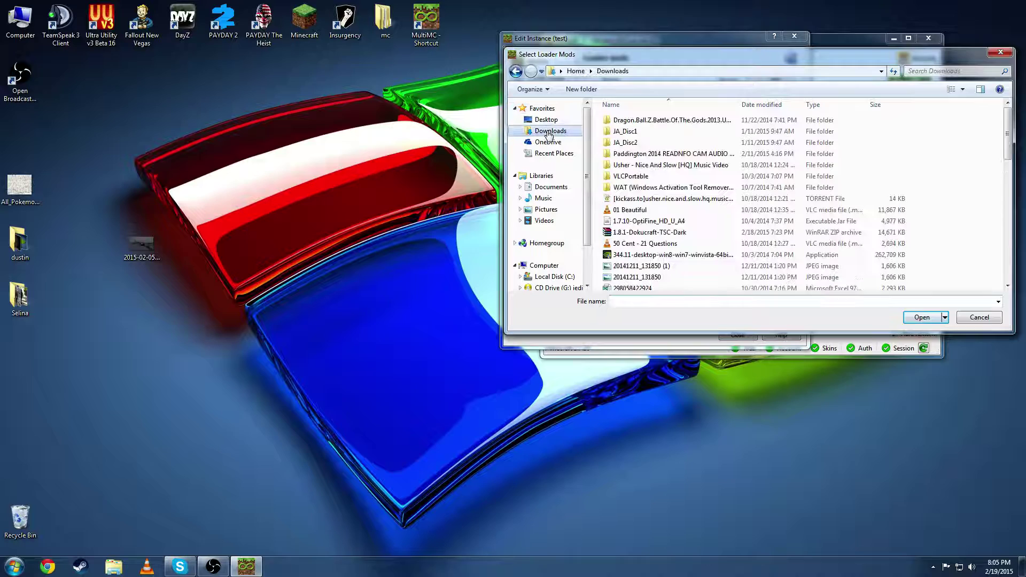
pyautogui.scroll(-2, 872, 177)
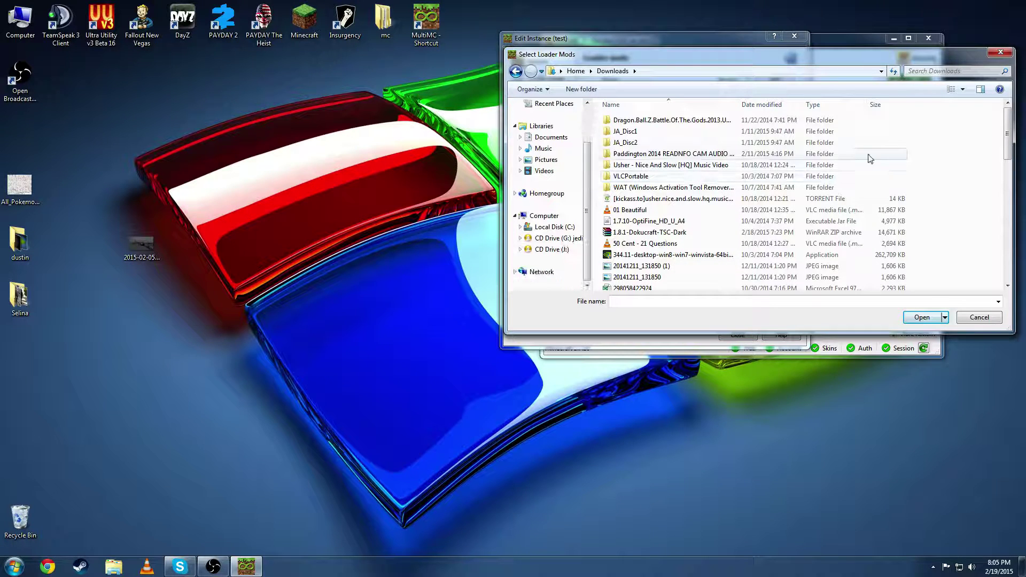
pyautogui.scroll(-5, 952, 155)
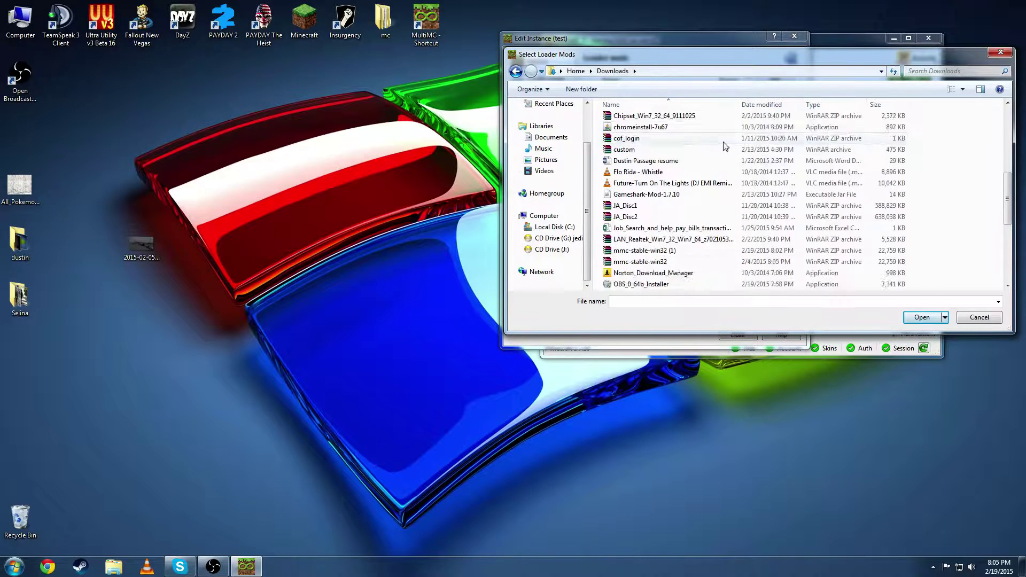
pyautogui.scroll(-3, 726, 146)
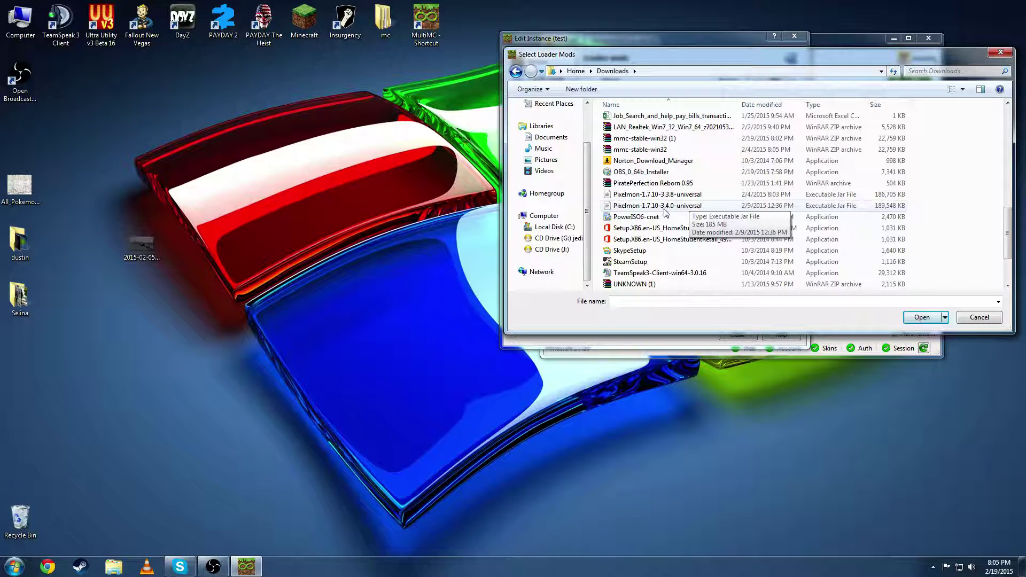
pyautogui.click(687, 208)
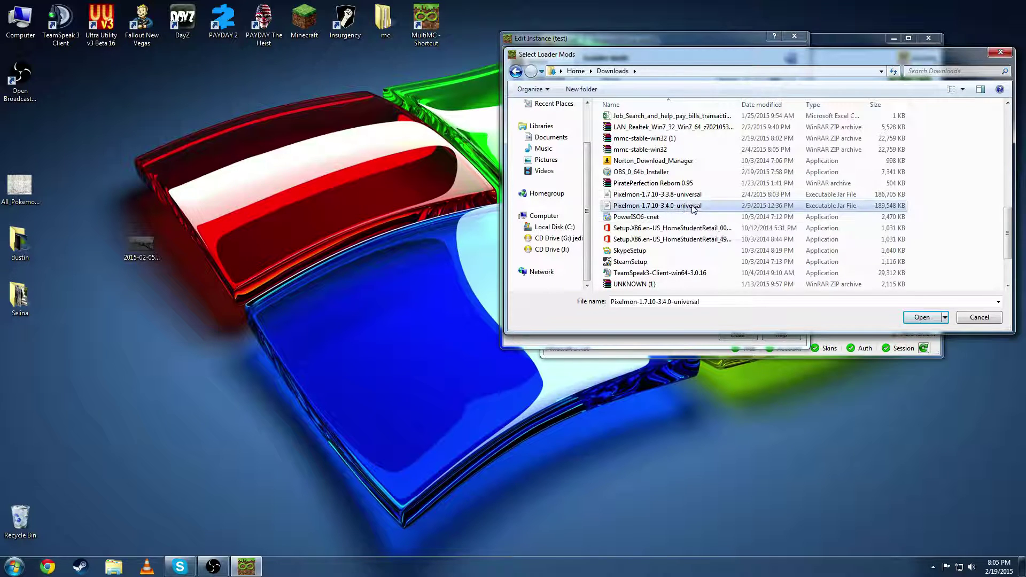
pyautogui.click(915, 318)
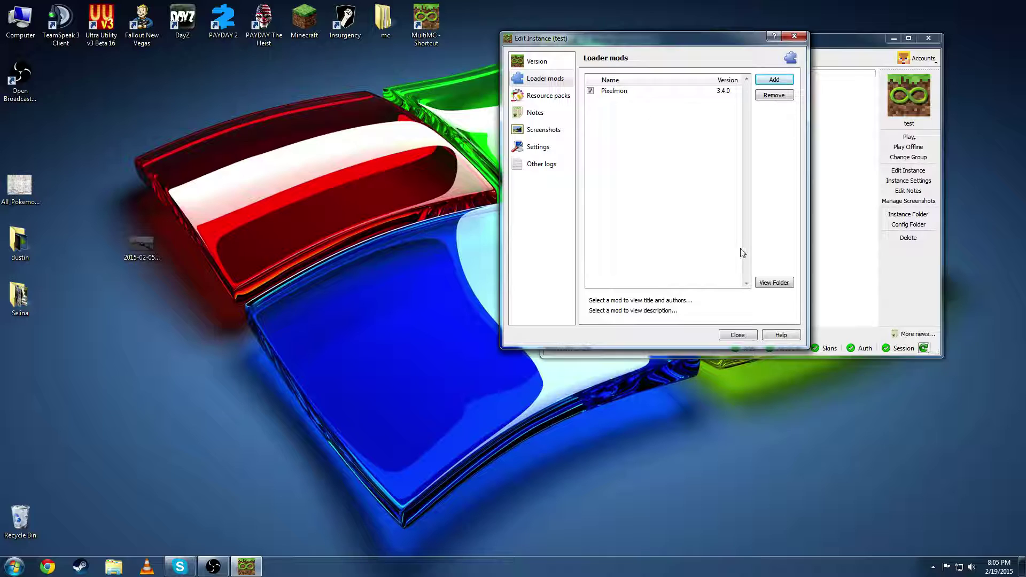
pyautogui.click(738, 335)
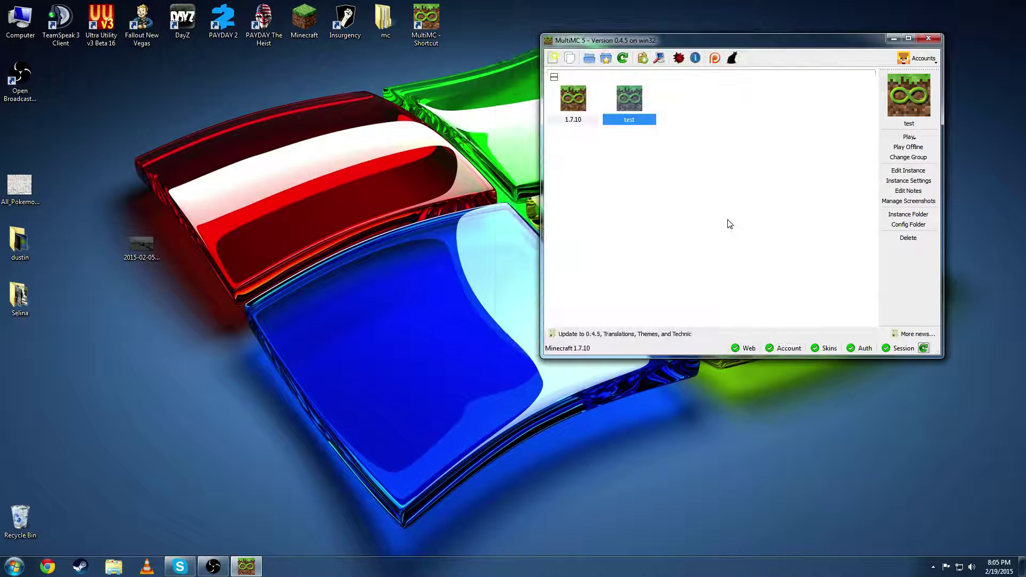
# - View the account management settings and the form for adding a Mojang or Minecraft account, and close them without adding one
pyautogui.click(933, 62)
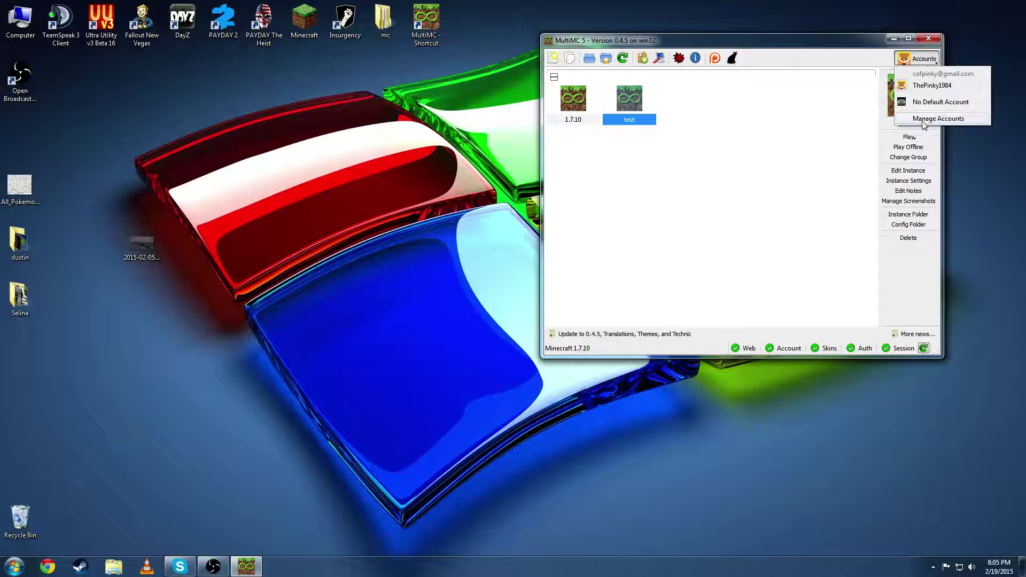
pyautogui.click(922, 119)
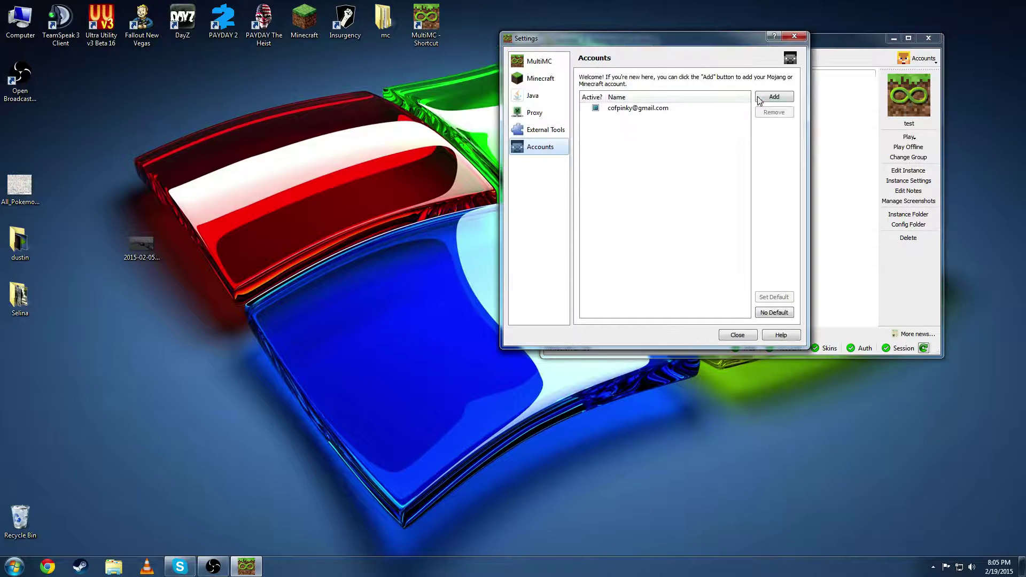
pyautogui.click(795, 36)
pyautogui.click(917, 58)
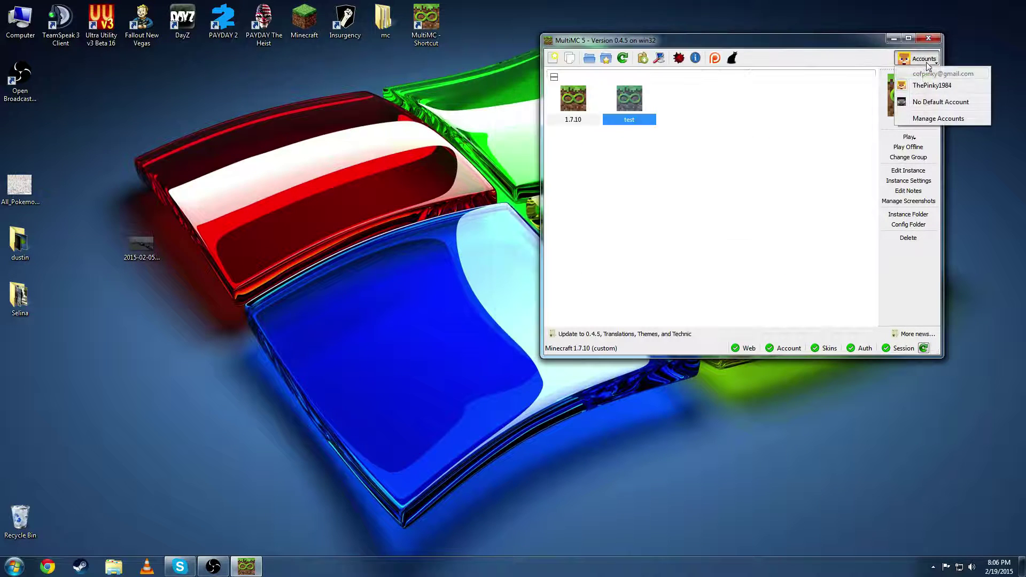
pyautogui.click(920, 118)
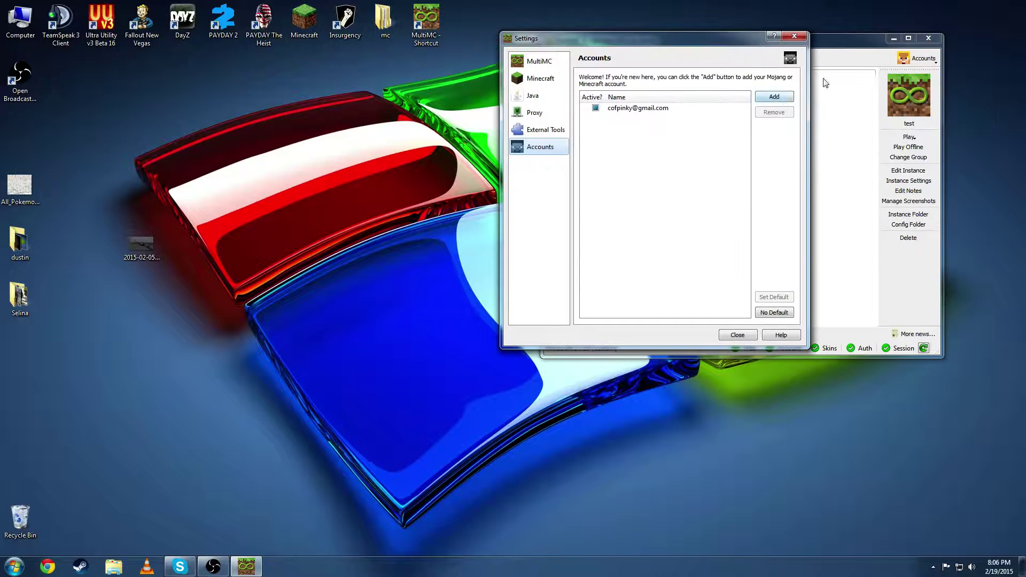
pyautogui.click(775, 97)
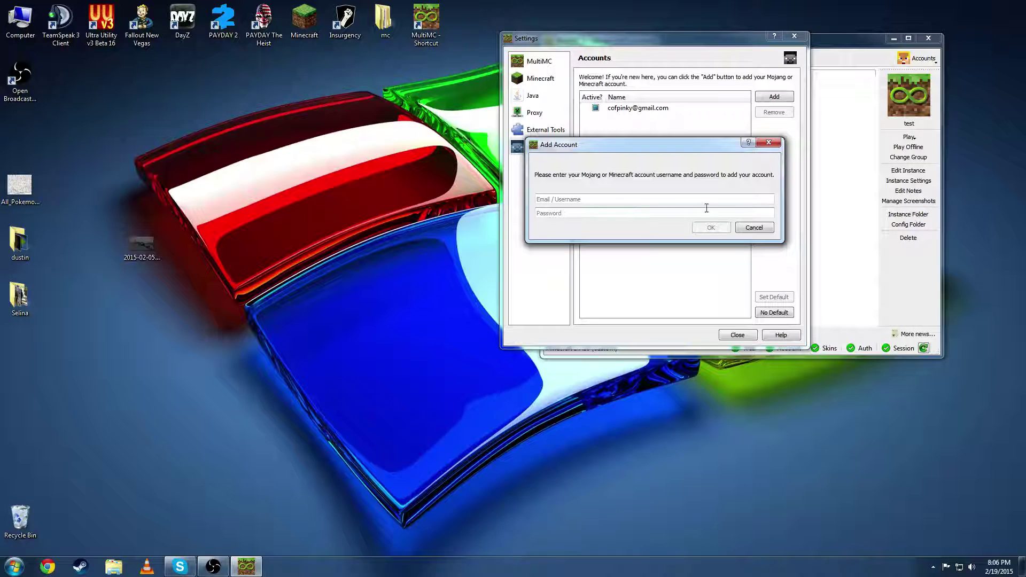
pyautogui.click(755, 228)
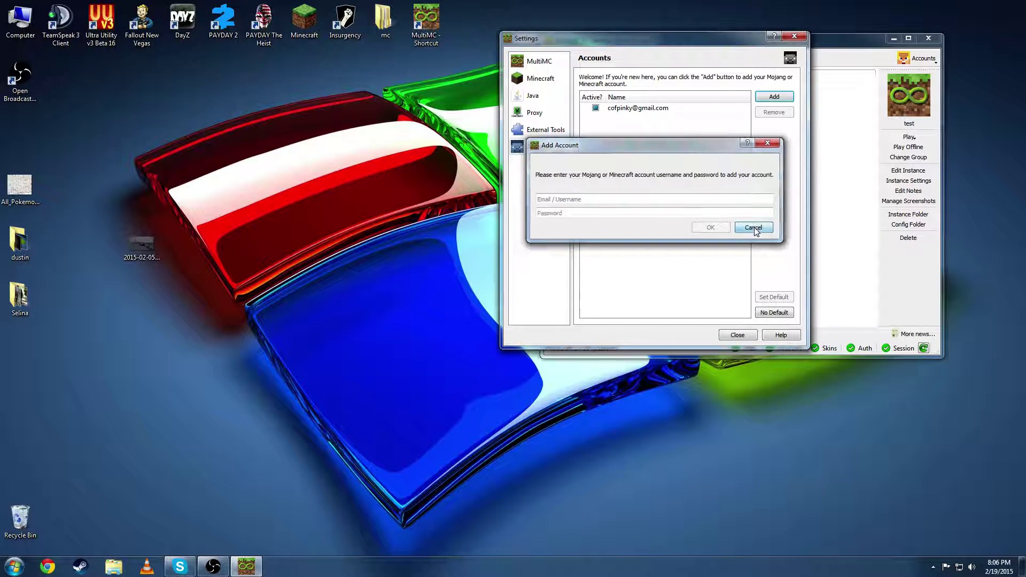
pyautogui.click(738, 334)
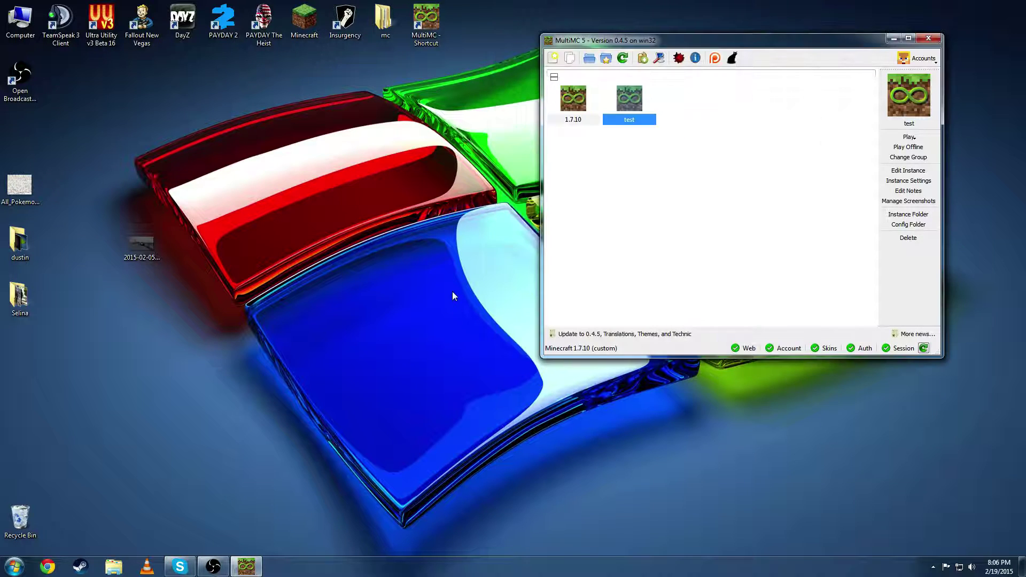
# - Switch to Chrome and search the web for "multimc cracked launcher"
pyautogui.click(48, 566)
pyautogui.click(177, 25)
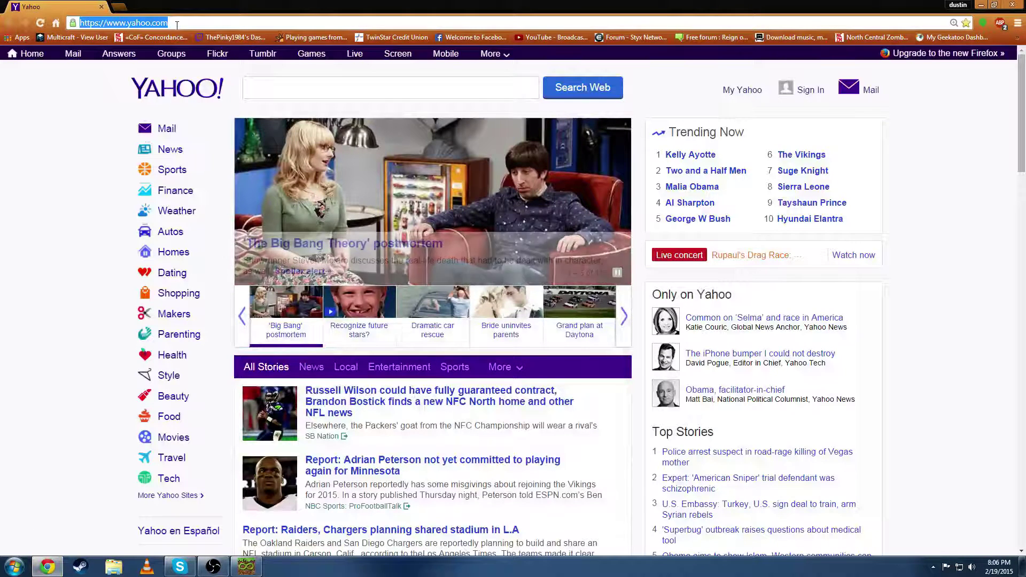
pyautogui.write('mul')
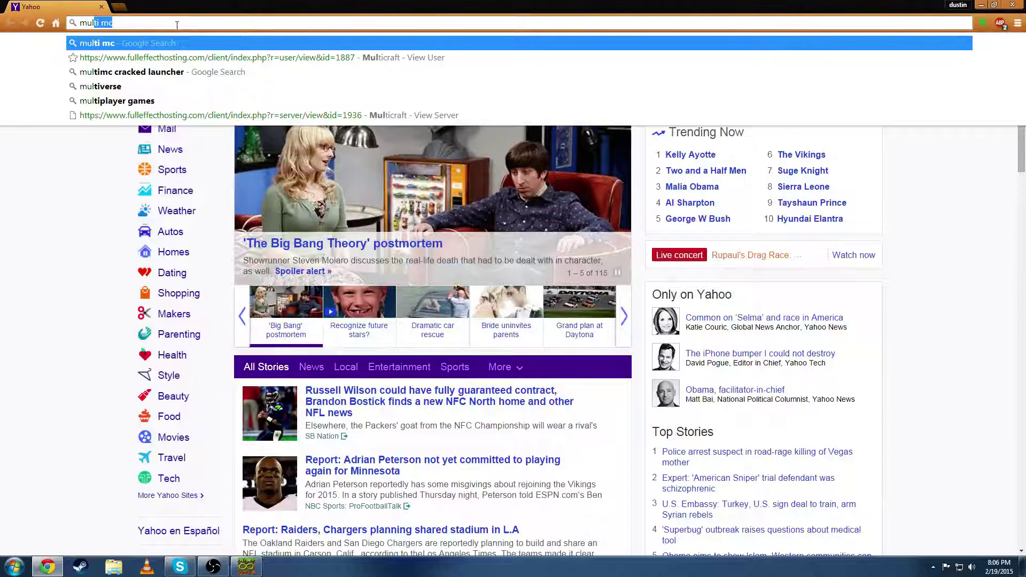
pyautogui.write('timc')
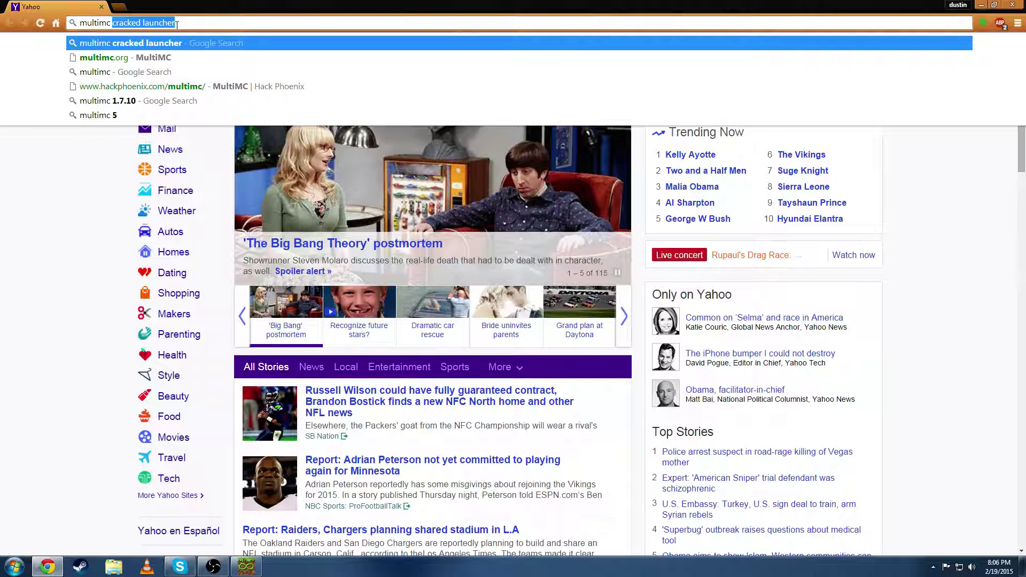
pyautogui.press('Return')
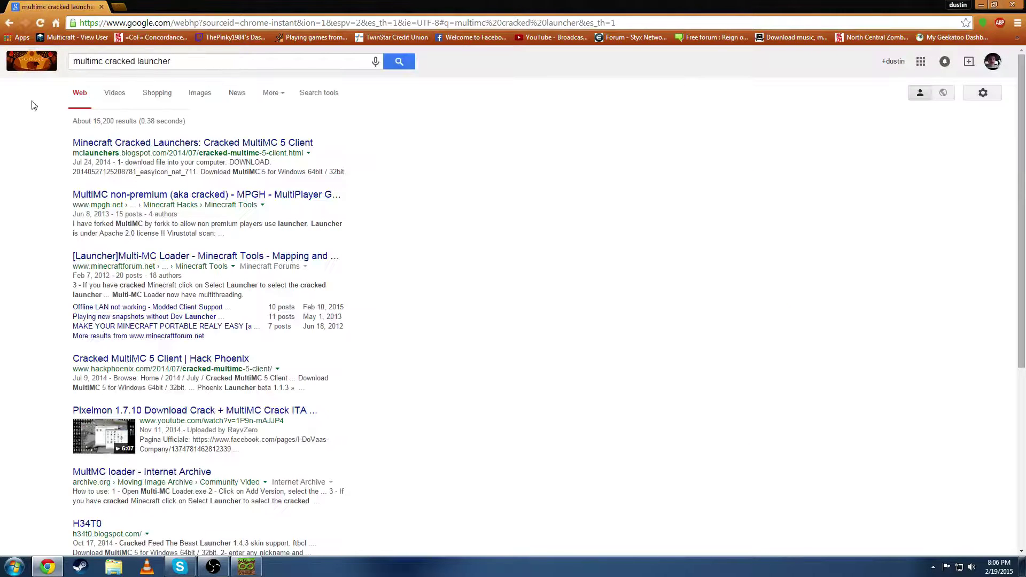
# - Open the Cracked MultiMC 5 Client page on Hack Phoenix from the search results and examine its download instructions
pyautogui.scroll(-5, 110, 172)
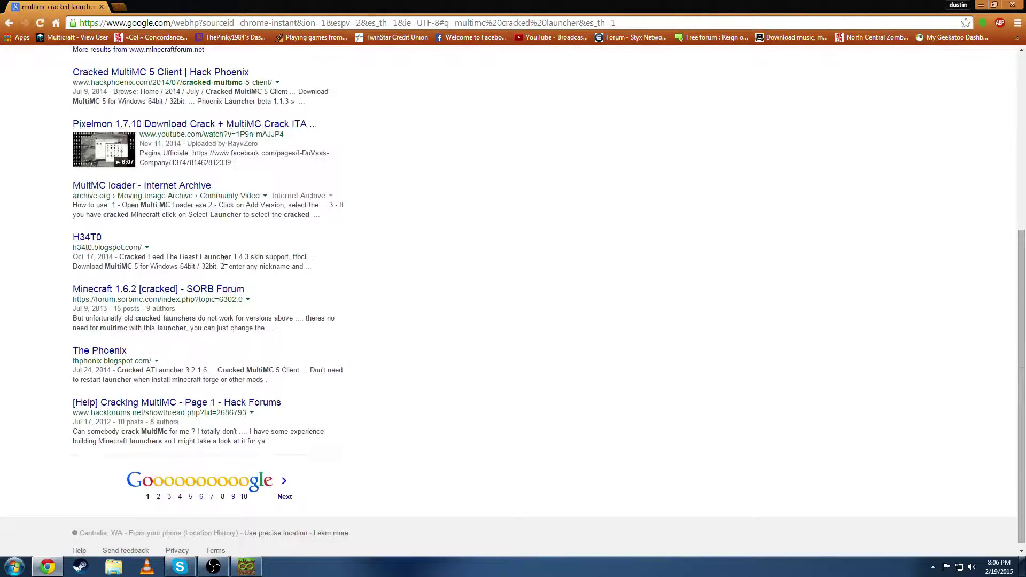
pyautogui.scroll(5, 193, 311)
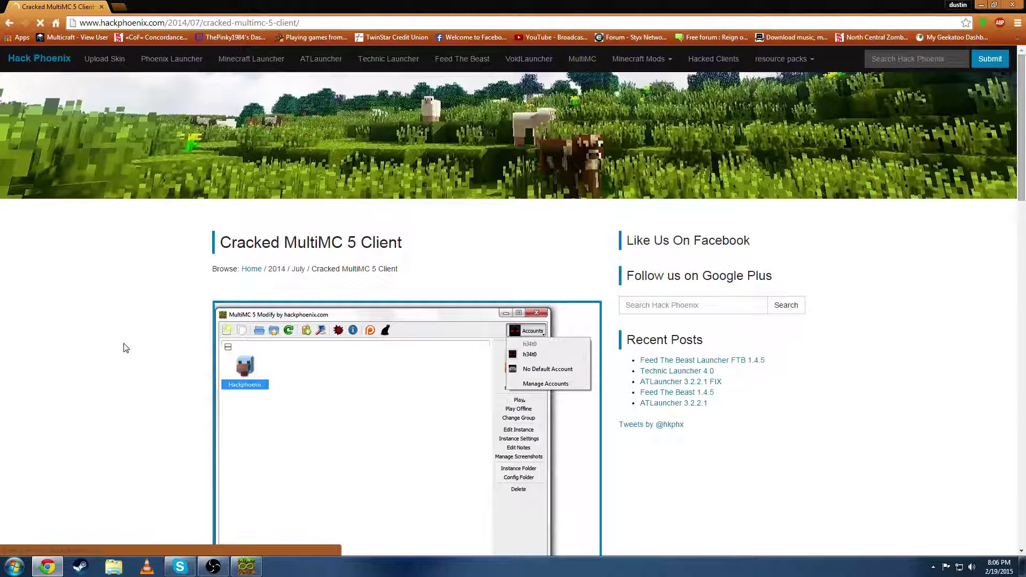
pyautogui.scroll(-3, 945, 301)
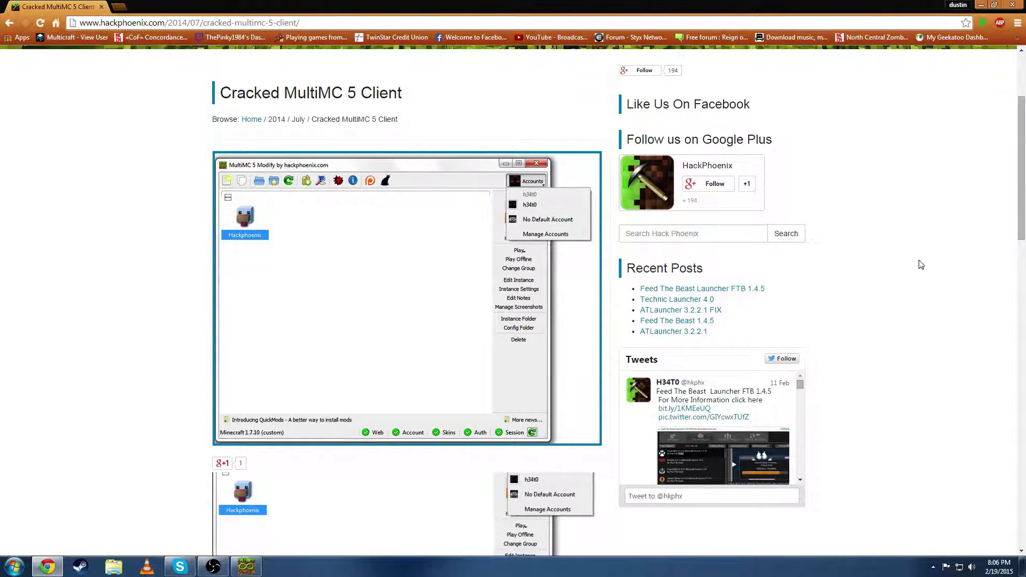
pyautogui.scroll(-15, 904, 270)
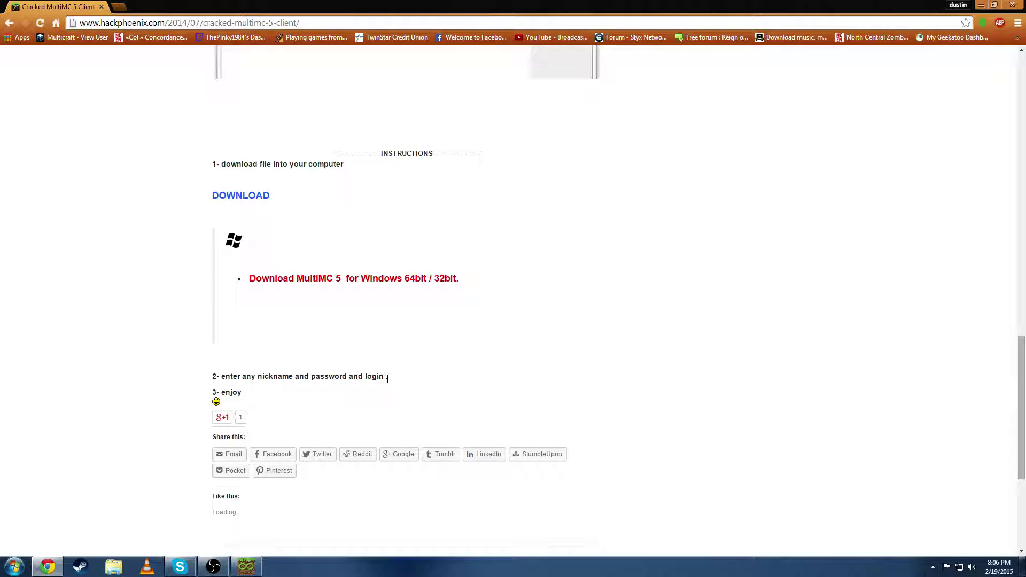
# - Close the browser and view the available account choices in MultiMC without switching accounts
pyautogui.click(1018, 6)
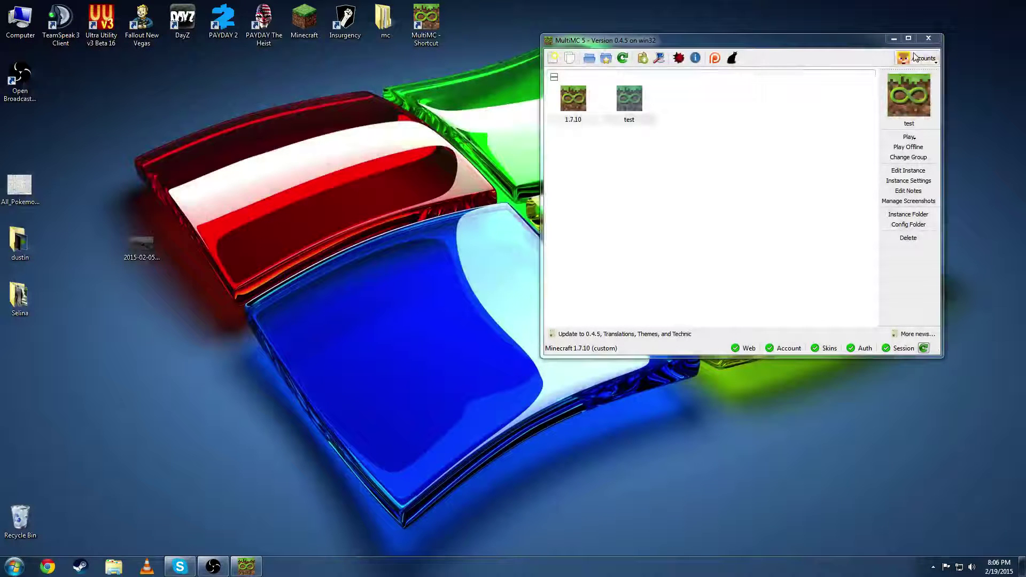
pyautogui.click(919, 59)
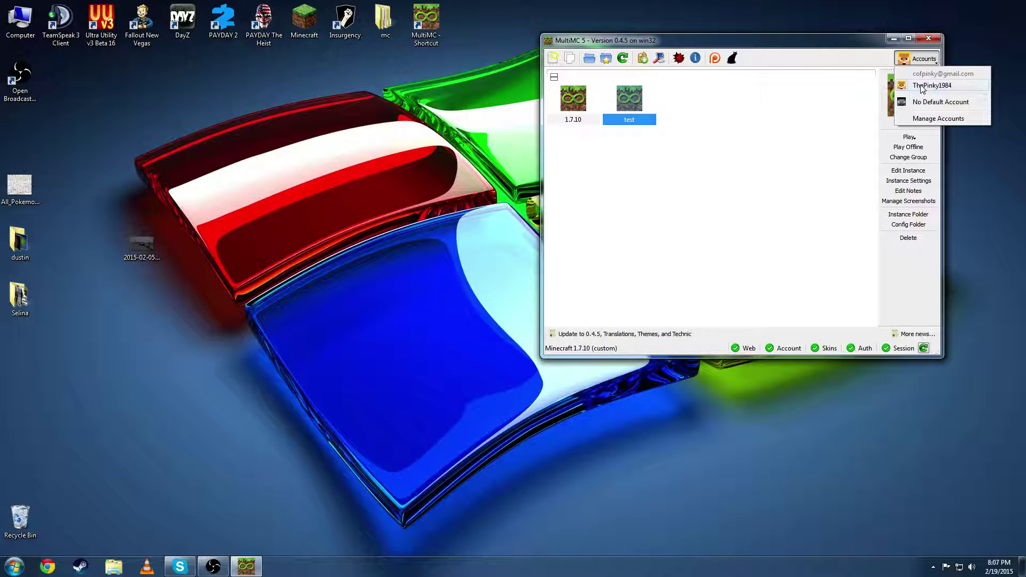
pyautogui.click(762, 179)
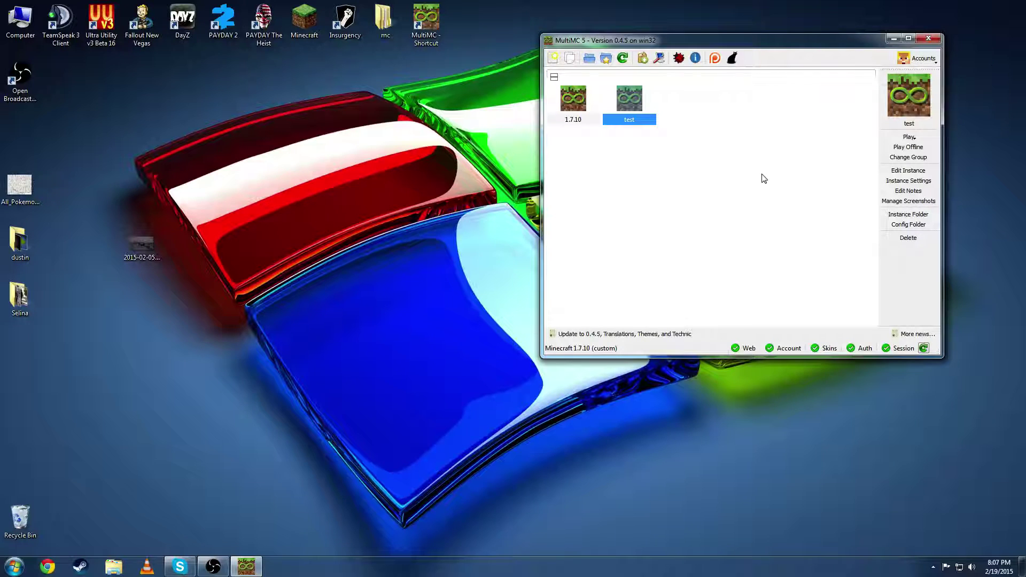
# - Launch the test instance and open the multiplayer server list in Minecraft 1.7.10
pyautogui.click(909, 138)
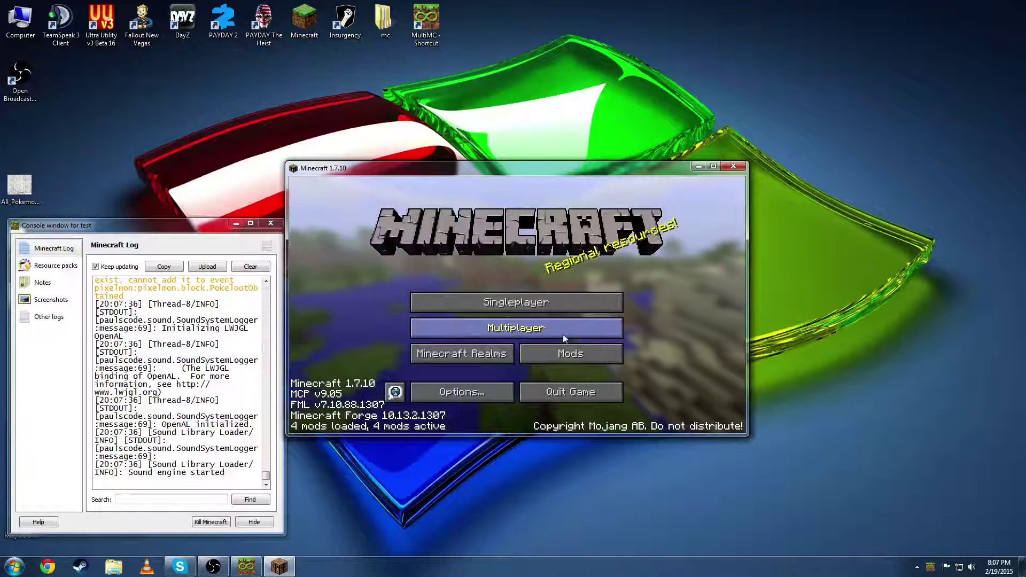
pyautogui.click(560, 332)
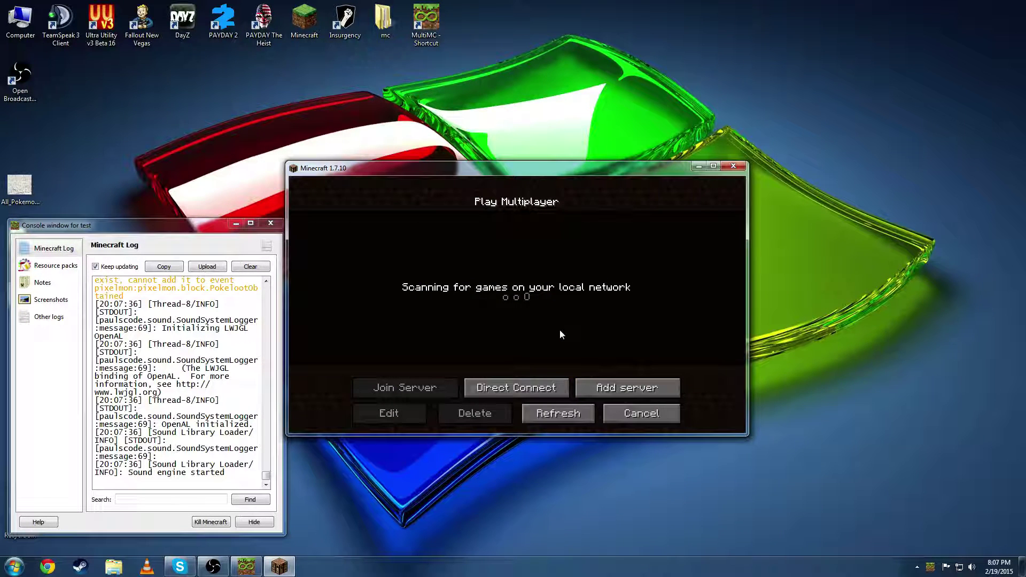
# - View the form for adding a multiplayer server, cancel it without adding one, and close Minecraft
pyautogui.click(616, 387)
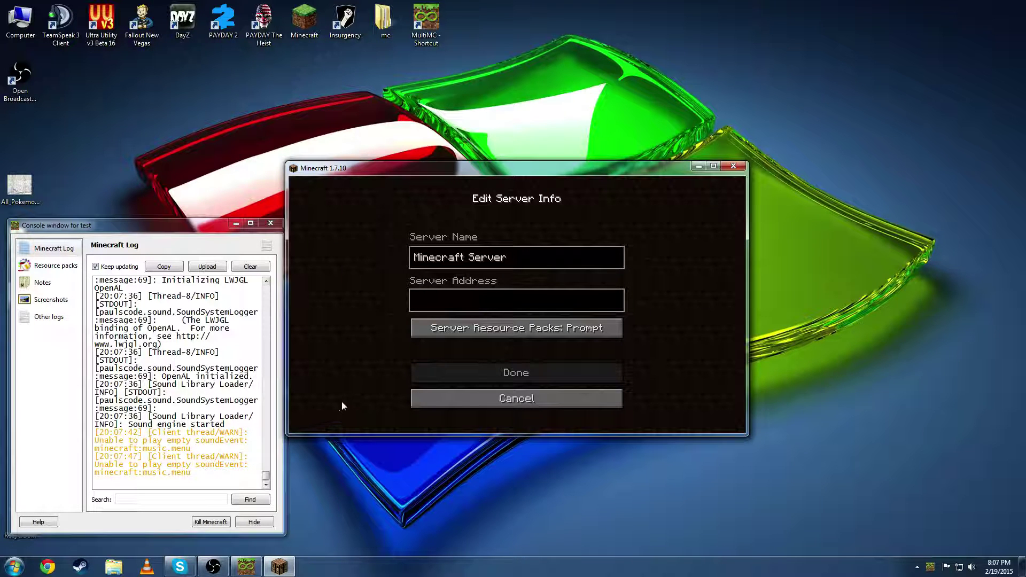
pyautogui.click(495, 403)
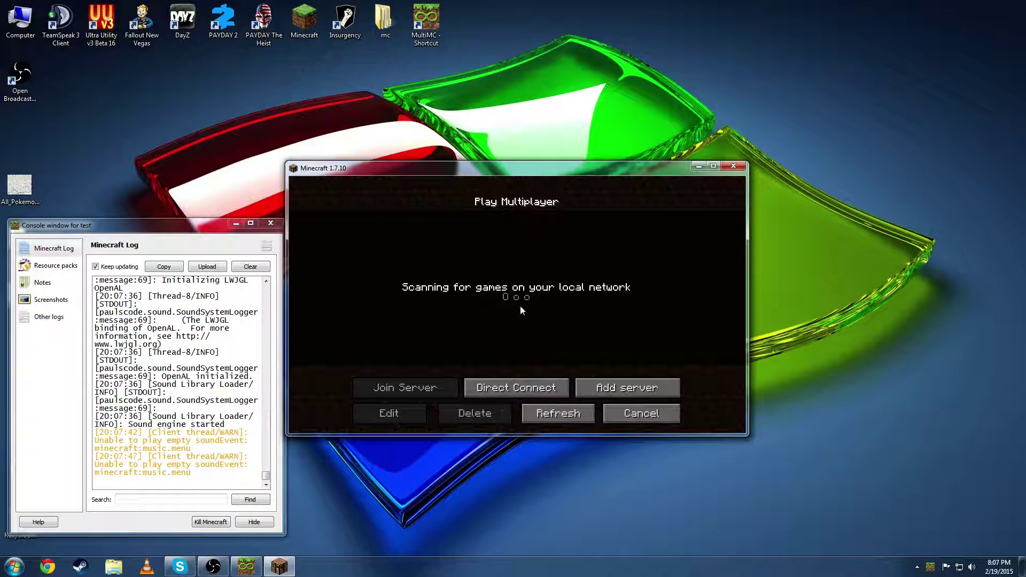
pyautogui.click(734, 168)
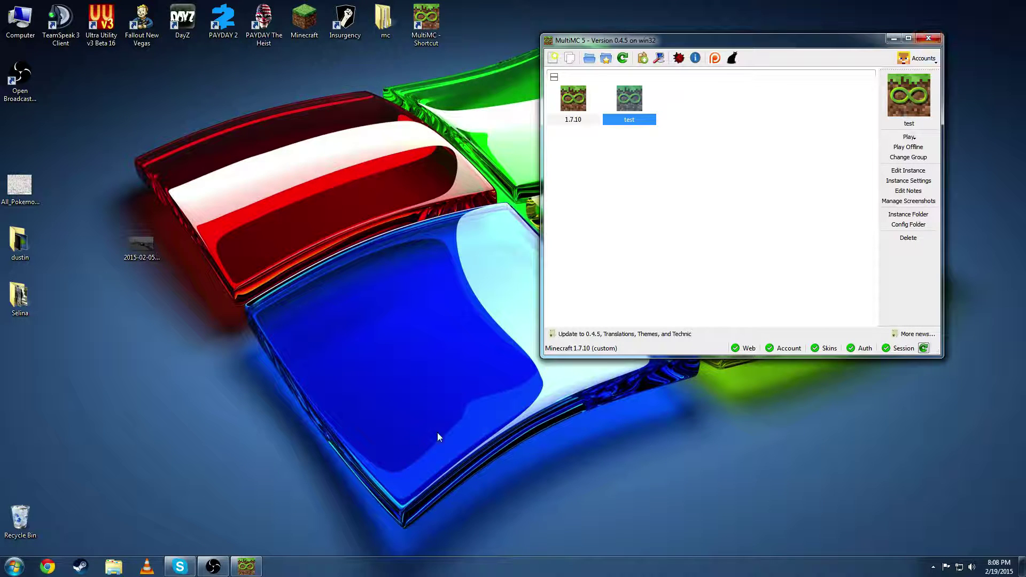
pyautogui.click(220, 564)
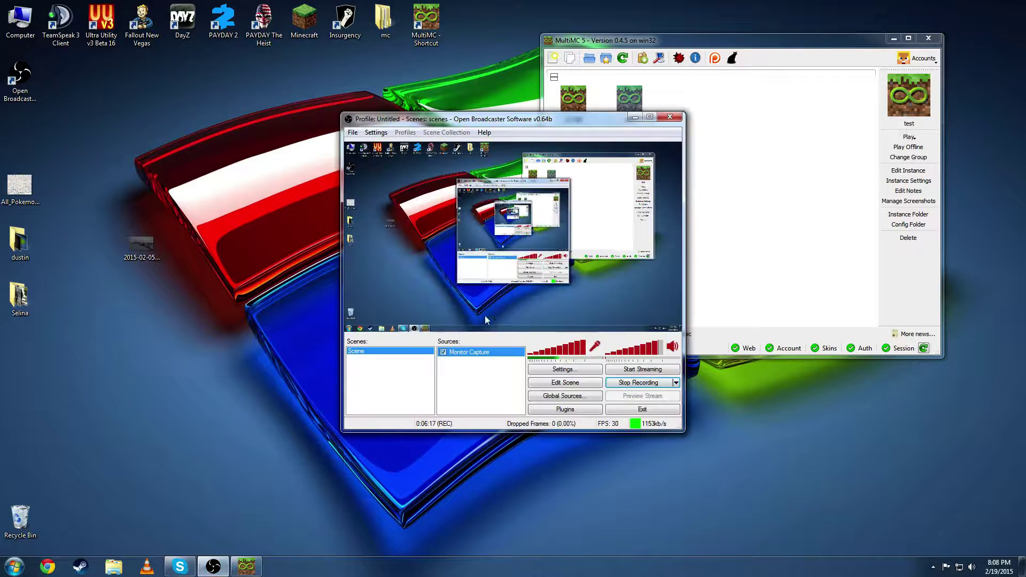